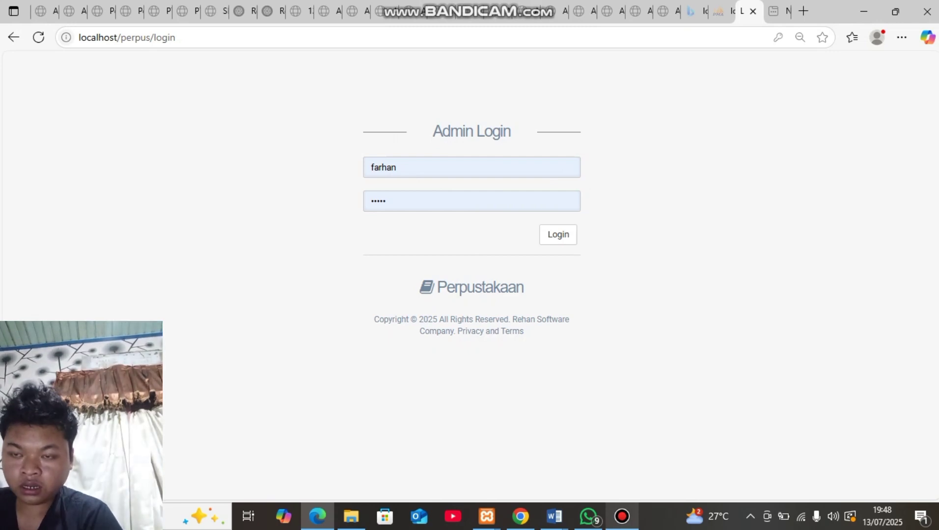
# - Log in to the library admin site with the prefilled credentials and look through the Anggota member list
pyautogui.click(558, 234)
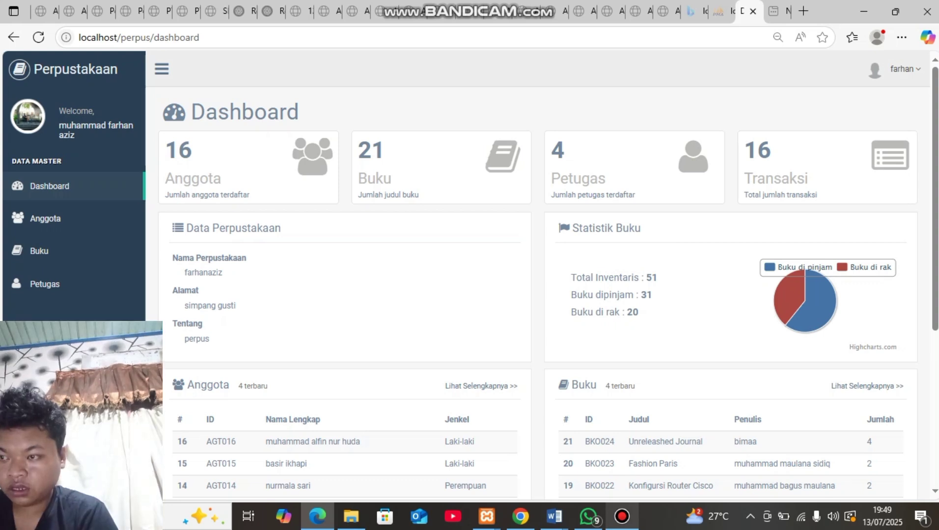
pyautogui.click(45, 218)
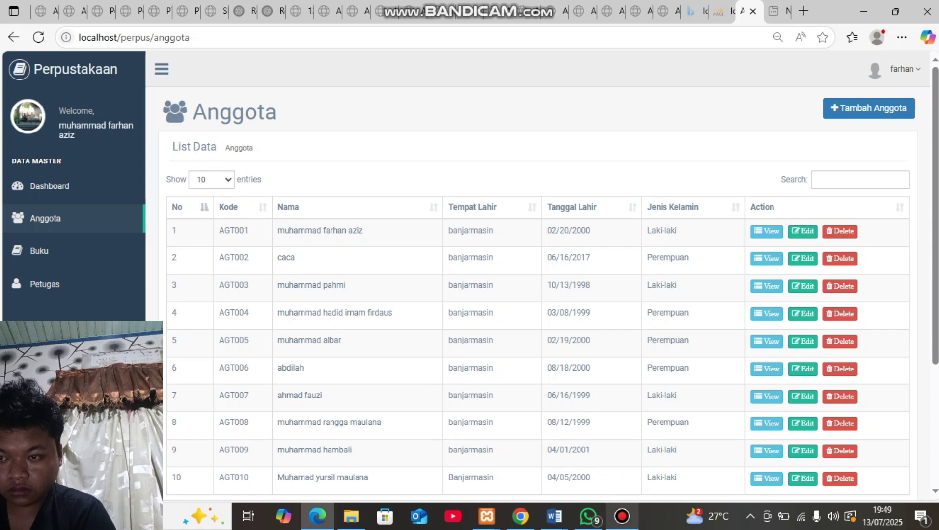
pyautogui.scroll(-4, 540, 275)
pyautogui.scroll(3, 540, 275)
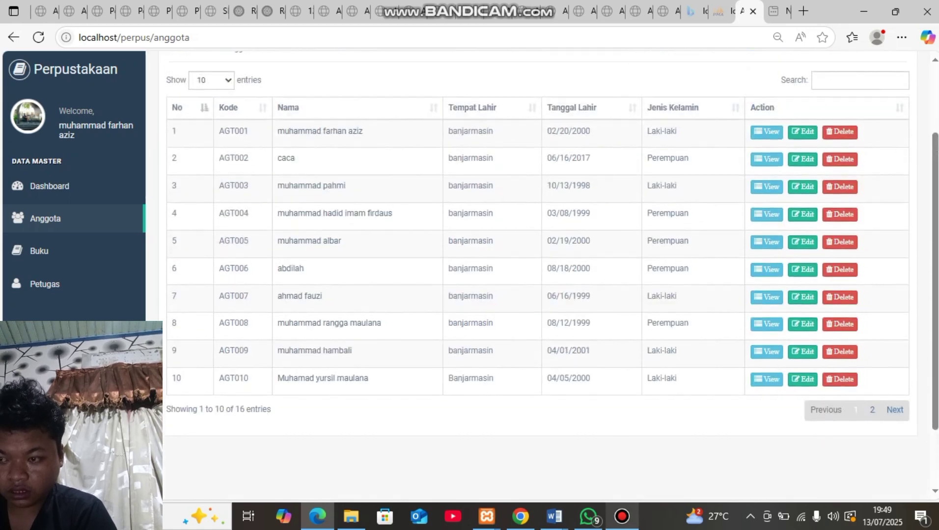
pyautogui.scroll(-1, 540, 274)
pyautogui.scroll(-1, 540, 275)
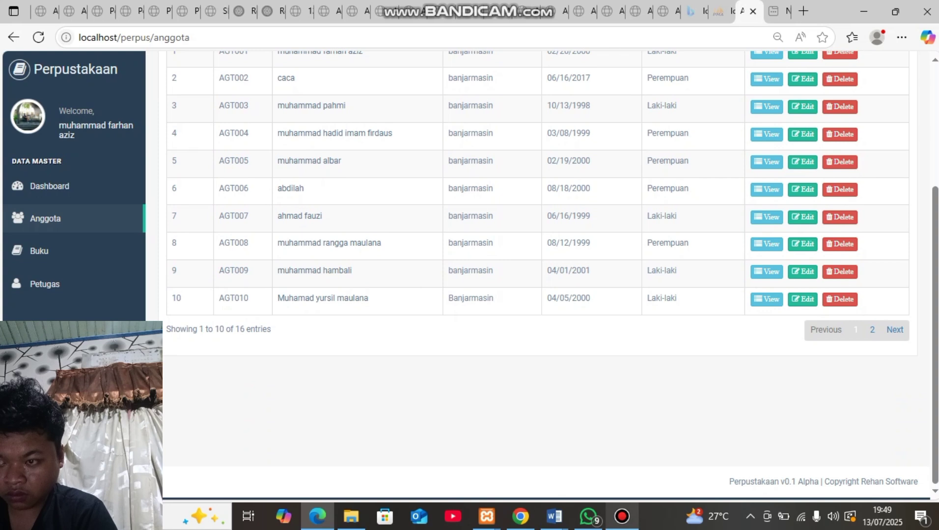
pyautogui.scroll(3, 540, 275)
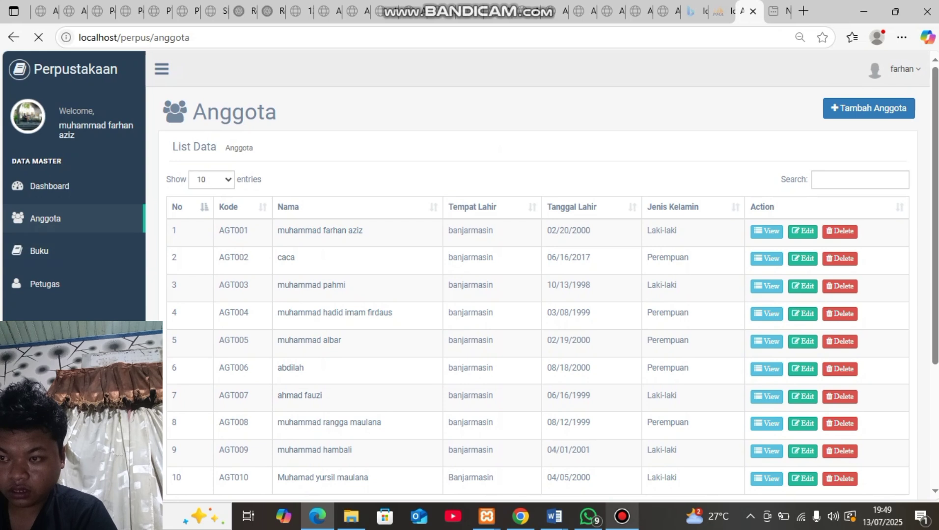
# - Open the Buku list and look through the book records
pyautogui.click(39, 251)
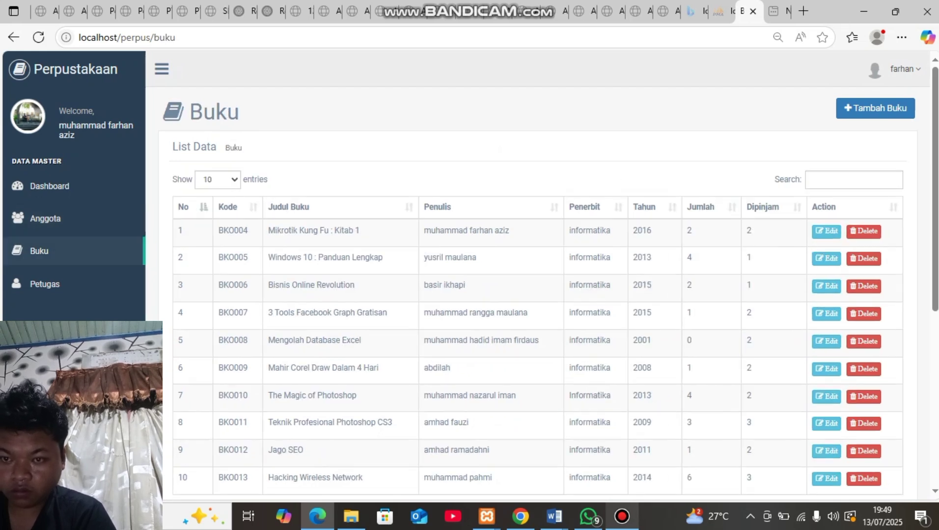
pyautogui.scroll(-3, 540, 275)
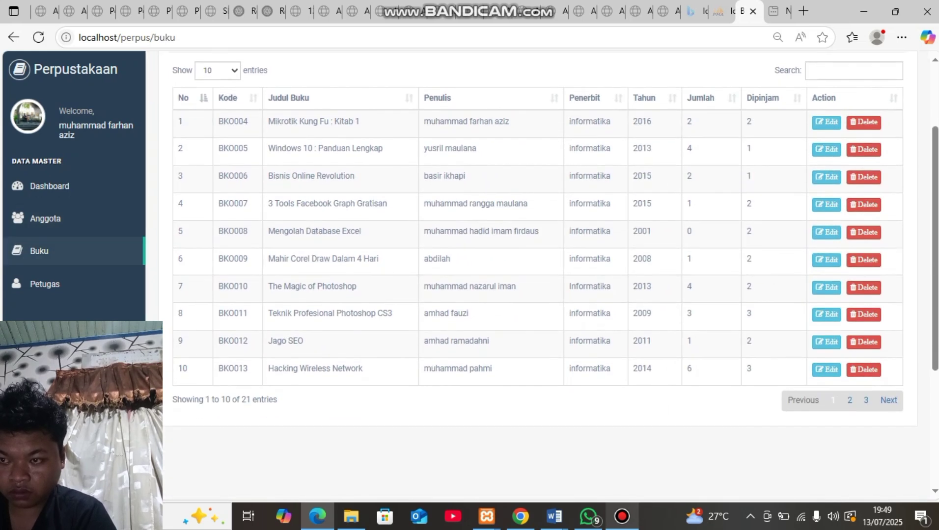
pyautogui.scroll(2, 540, 275)
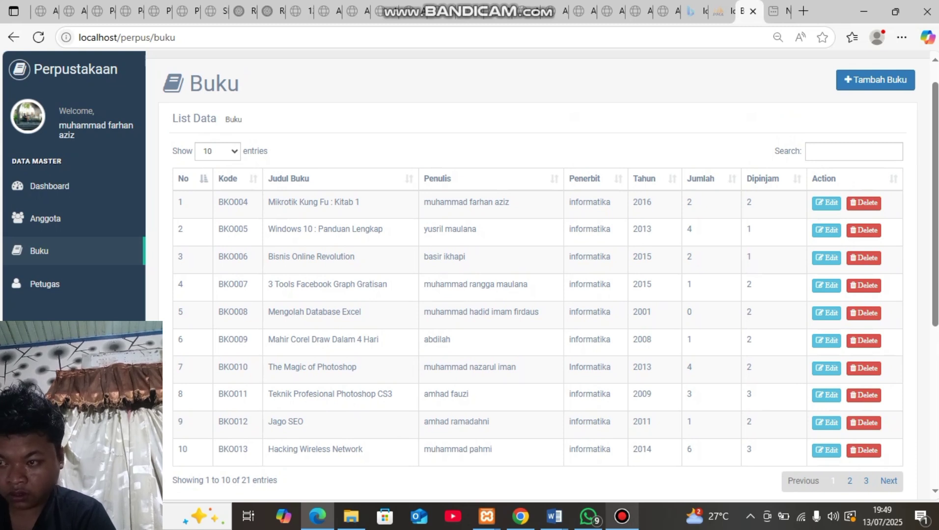
# - View the Petugas staff list and the Peminjaman and Pengembalian tables on the Transaksi page
pyautogui.click(44, 284)
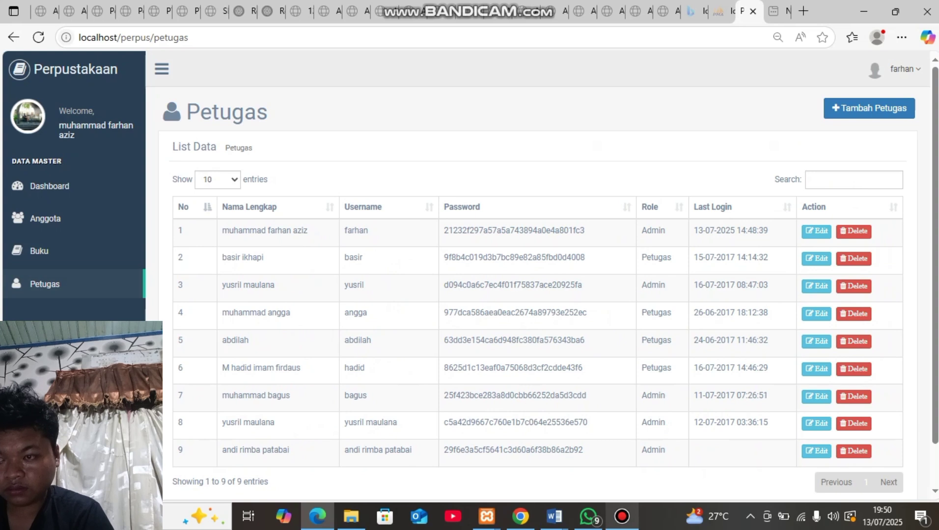
pyautogui.press('F5')
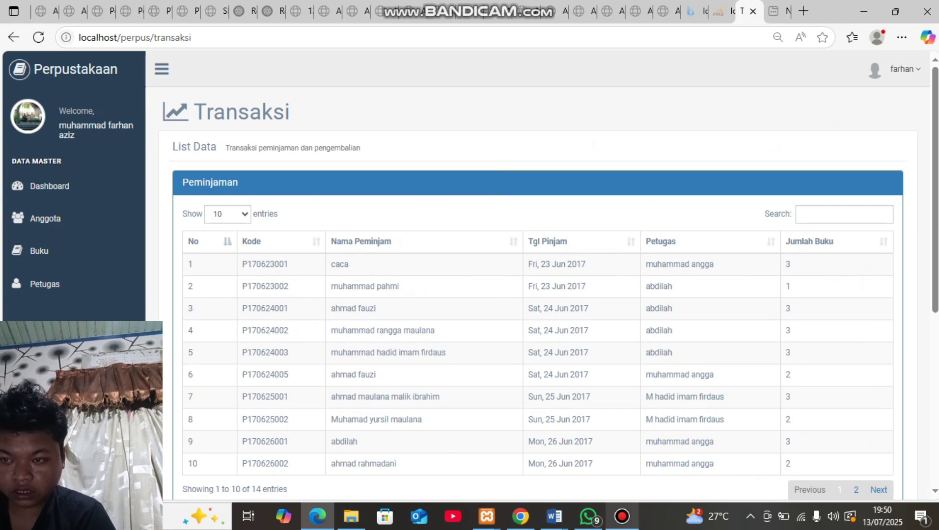
pyautogui.scroll(-3, 540, 275)
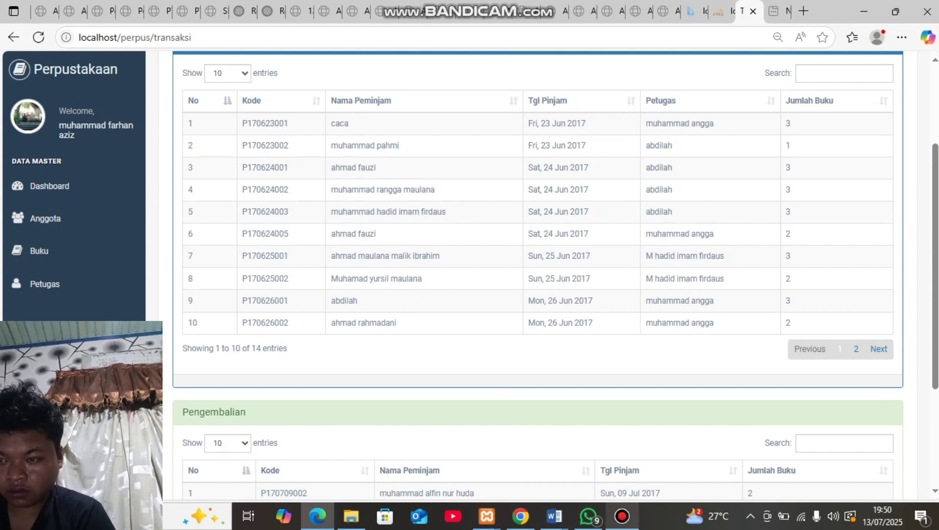
pyautogui.scroll(-4, 540, 275)
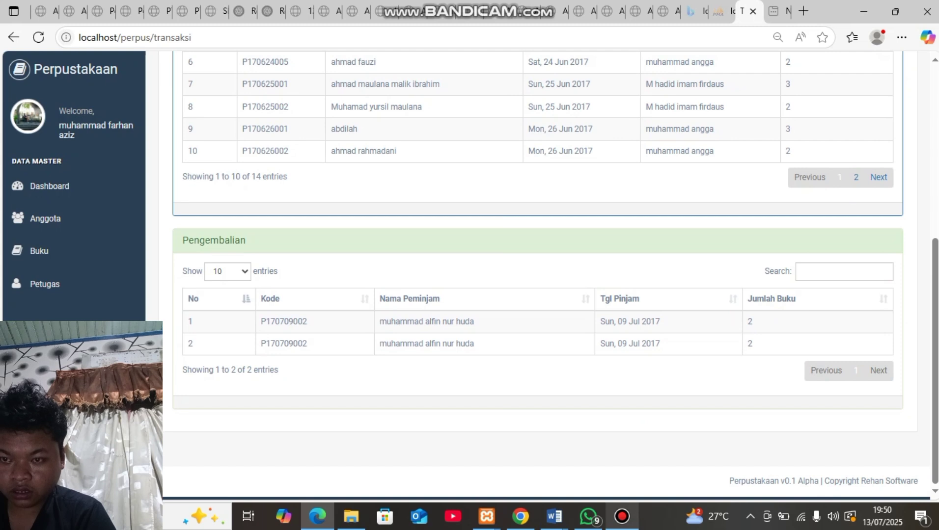
pyautogui.scroll(6, 545, 275)
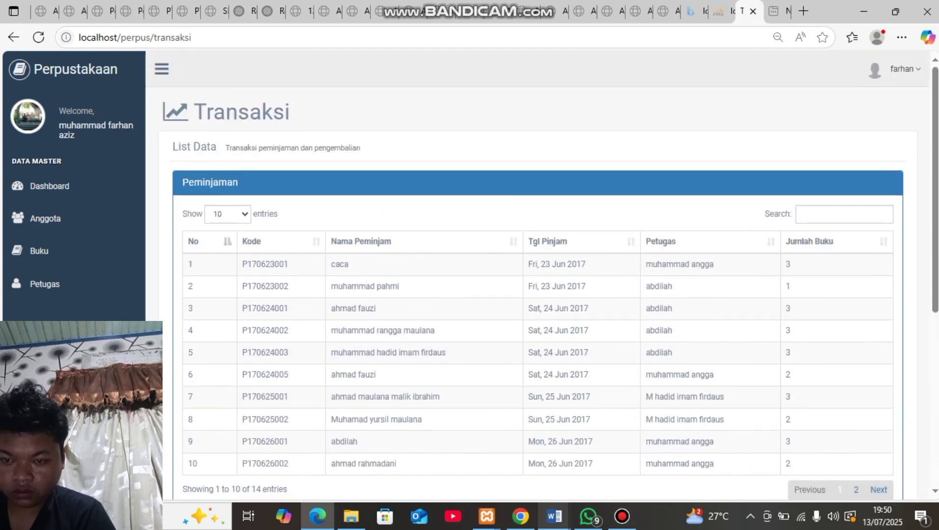
# - Switch to the project document in Word and read the SURAT TUGAS letter, the cover page and the INFO GLOBAL table
pyautogui.click(554, 516)
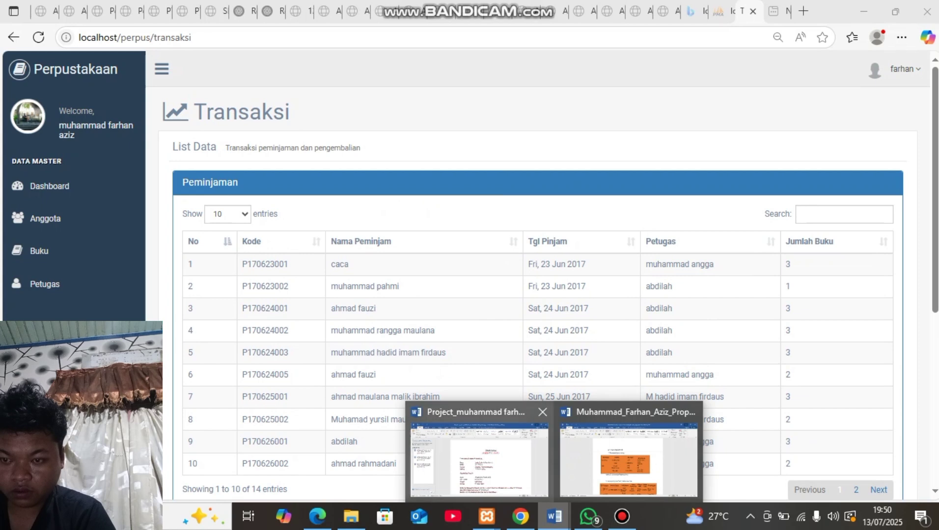
pyautogui.click(479, 454)
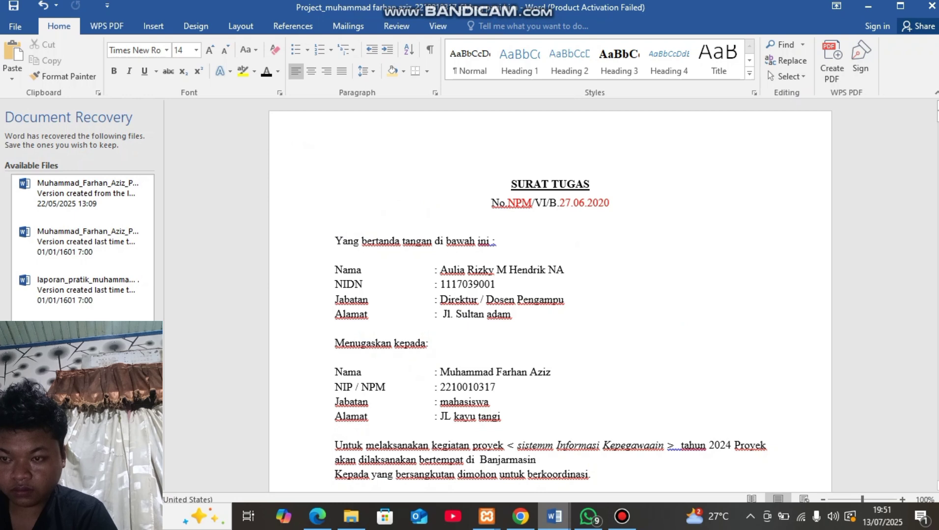
pyautogui.scroll(-3, 550, 295)
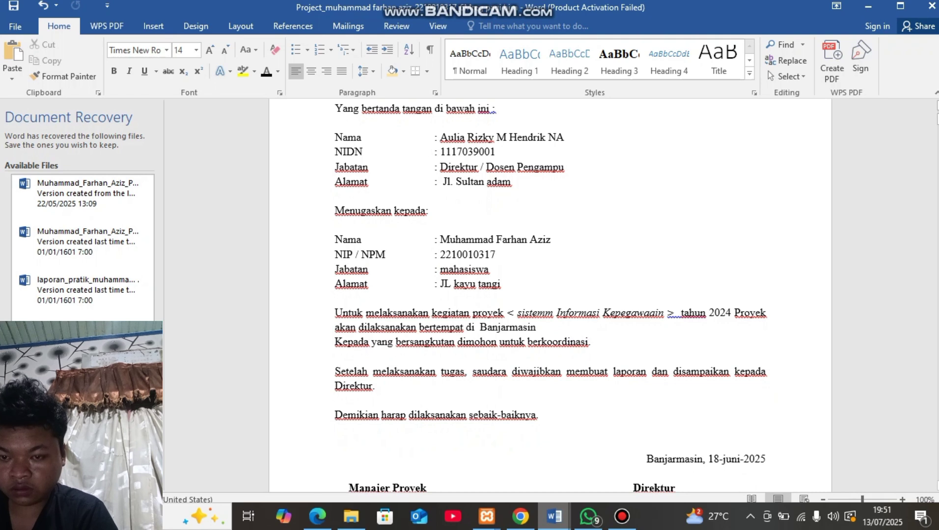
pyautogui.scroll(-15, 550, 294)
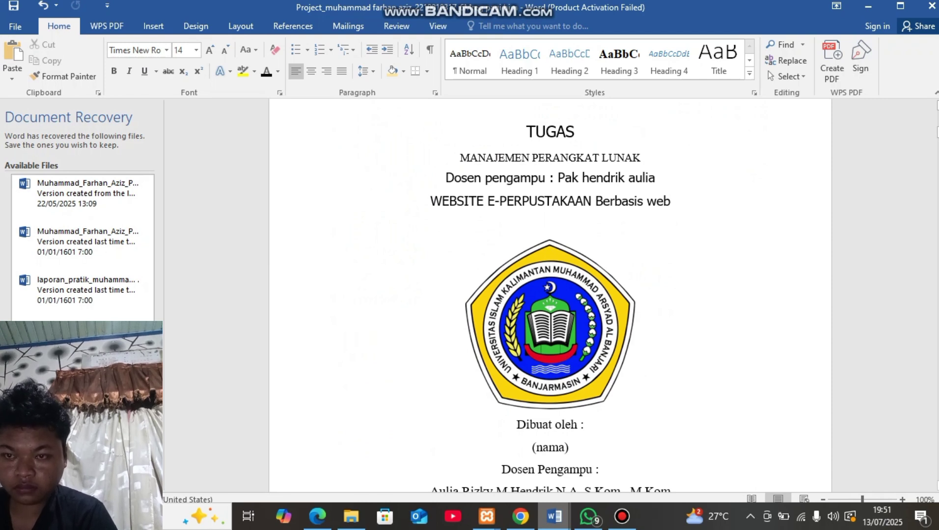
pyautogui.scroll(-9, 550, 294)
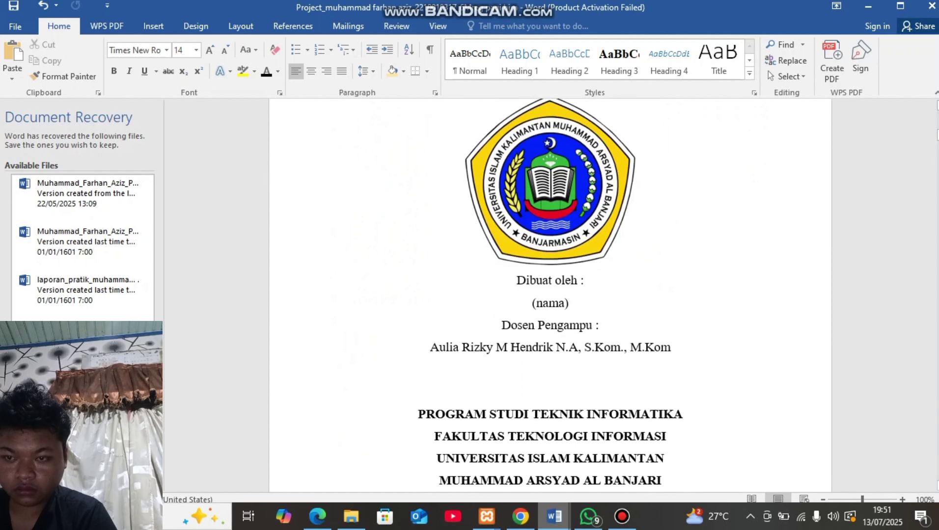
pyautogui.scroll(-7, 550, 292)
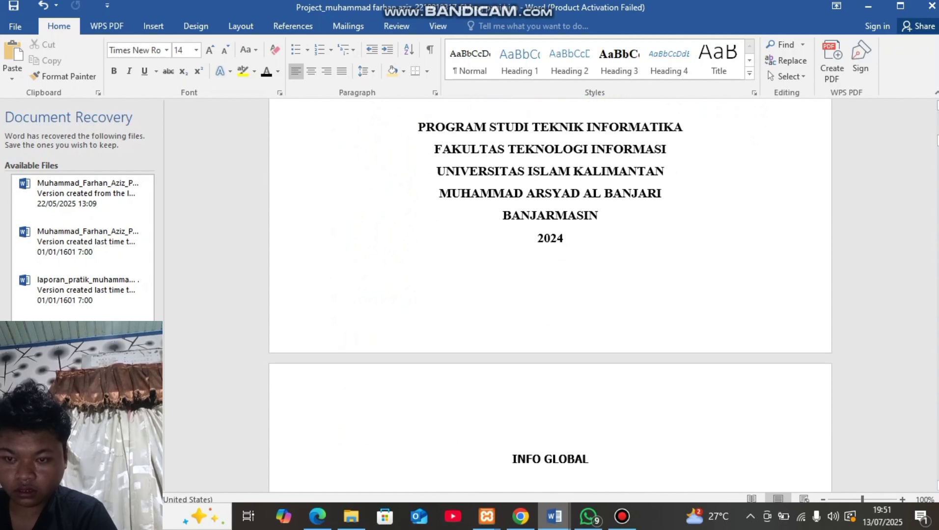
pyautogui.scroll(-8, 550, 295)
pyautogui.scroll(3, 550, 294)
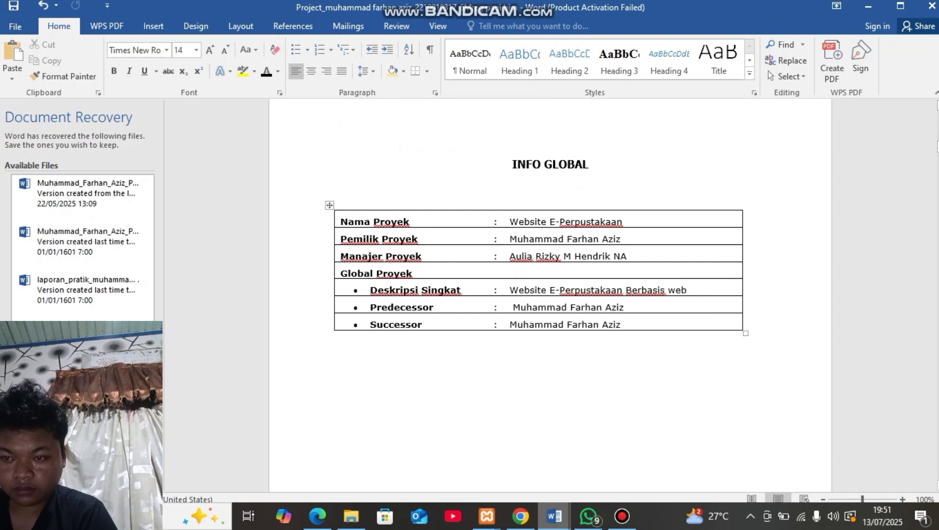
# - Read section I, Deskripsi Topik, from Manajemen Data through Notifikasi dan Informasi Sistem
pyautogui.scroll(-10, 550, 305)
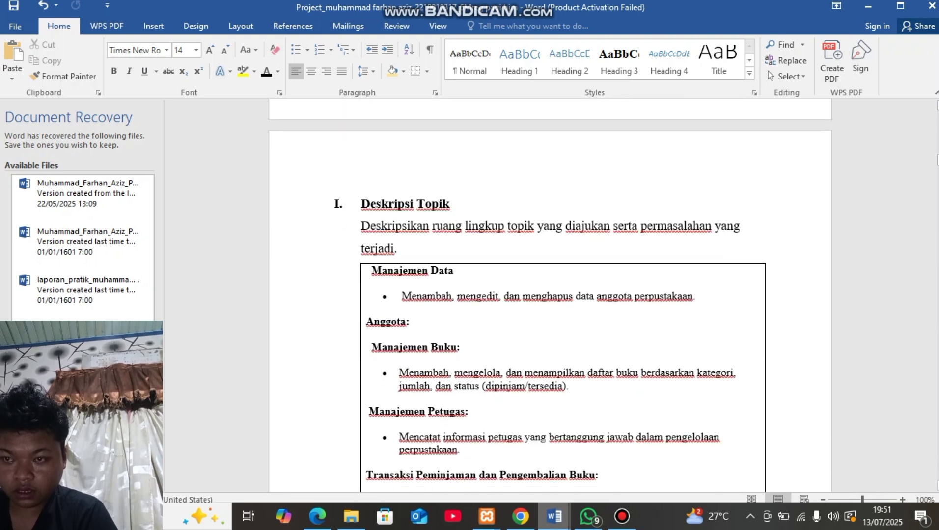
pyautogui.scroll(-1, 550, 294)
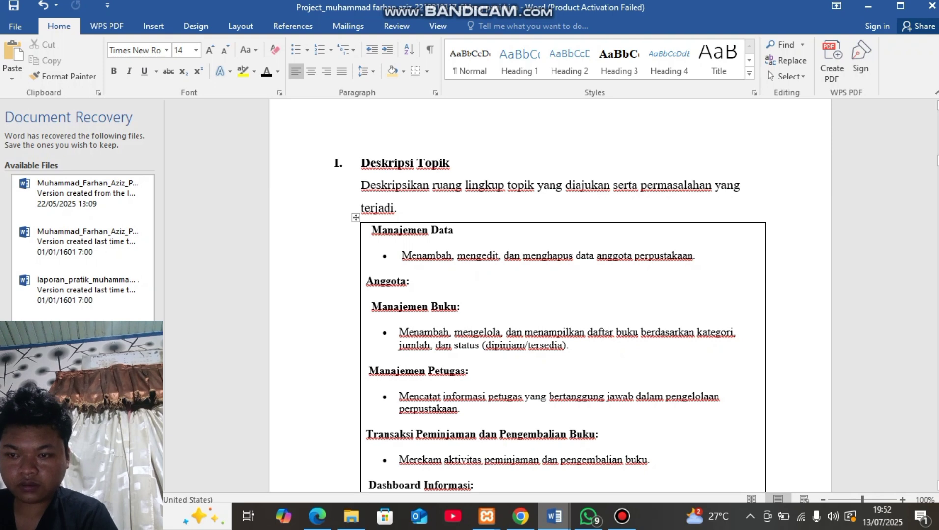
pyautogui.scroll(-3, 550, 295)
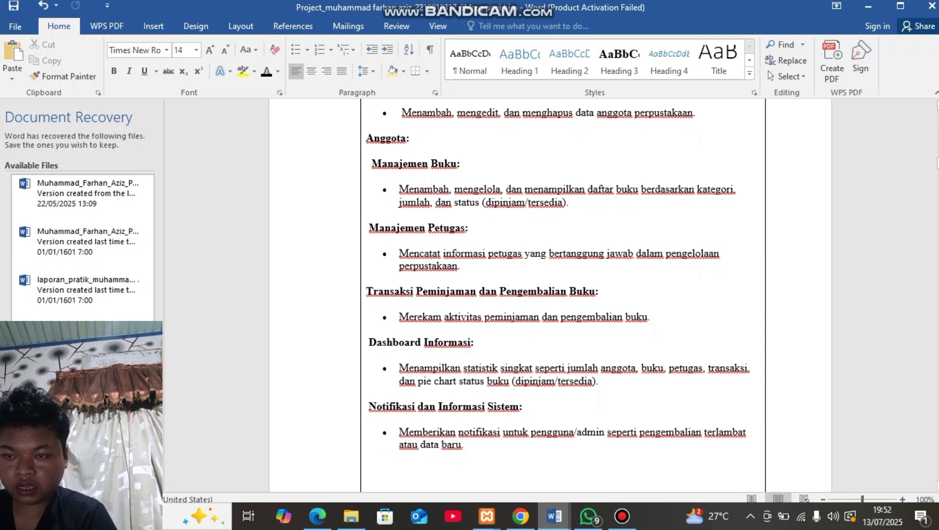
pyautogui.scroll(-2, 558, 275)
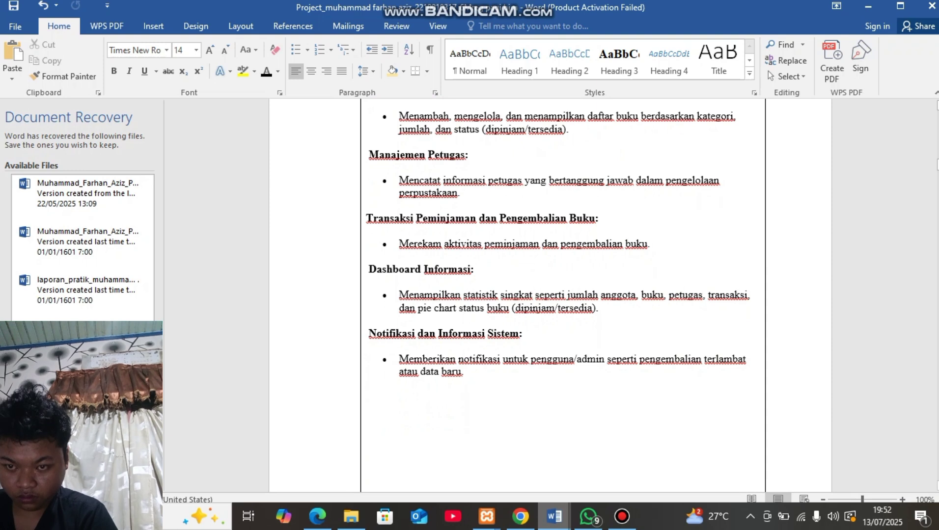
pyautogui.scroll(-1, 559, 246)
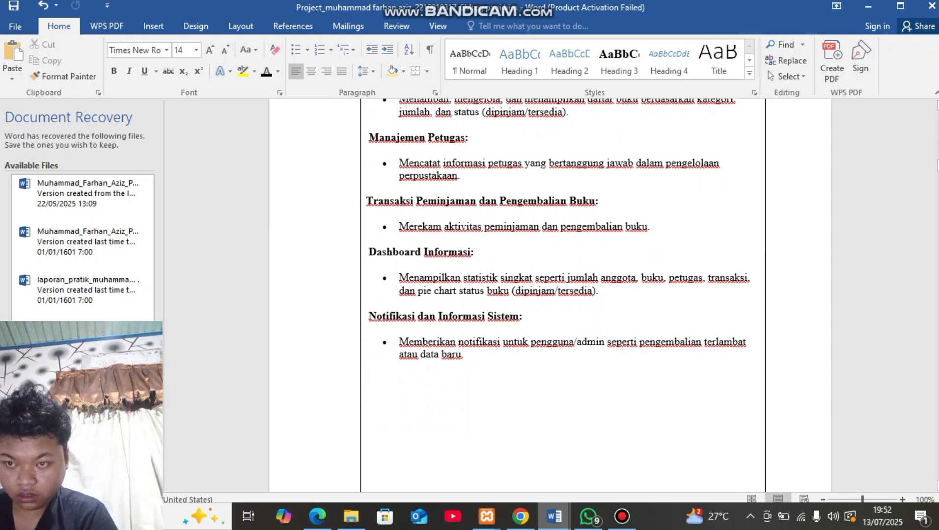
pyautogui.click(600, 278)
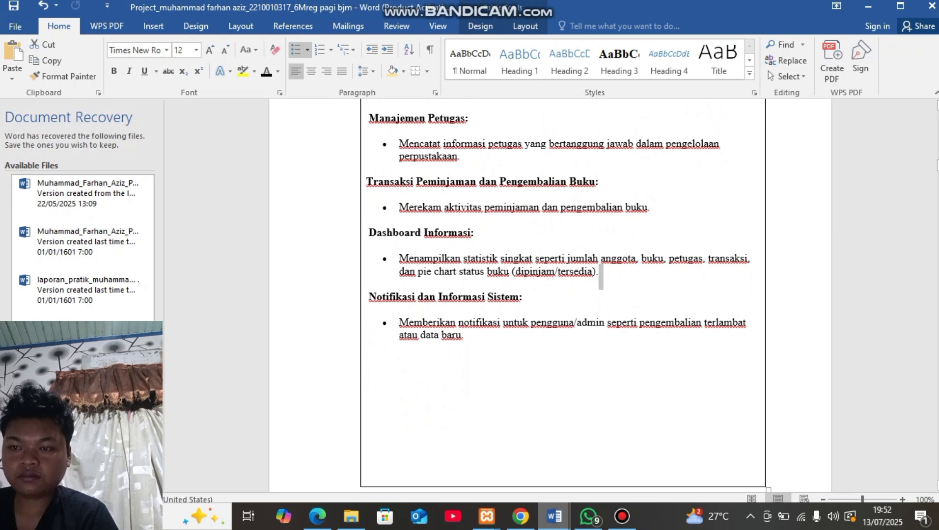
pyautogui.scroll(-2, 562, 295)
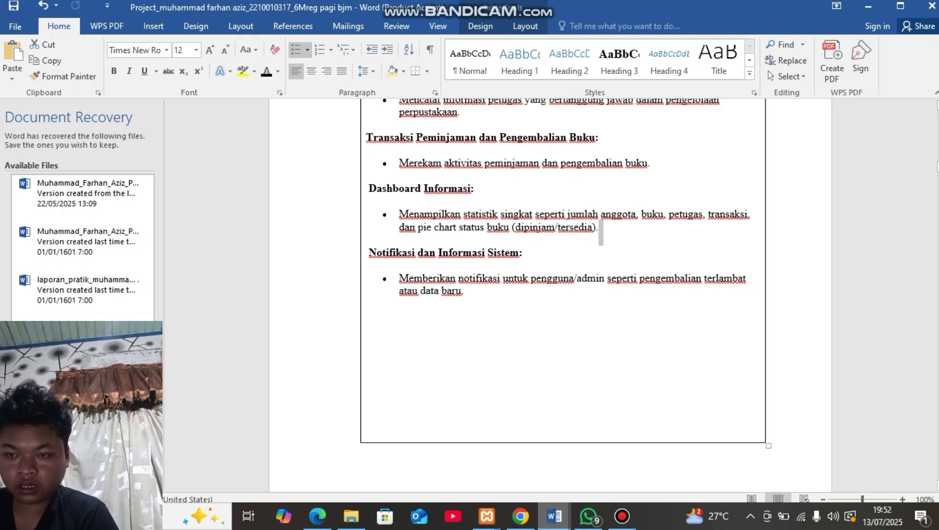
# - Read section II, Faktor Penentu Keberhasilan, covering the project's supporting and inhibiting factors, up to the heading of section III
pyautogui.scroll(-5, 600, 233)
pyautogui.scroll(-10, 550, 295)
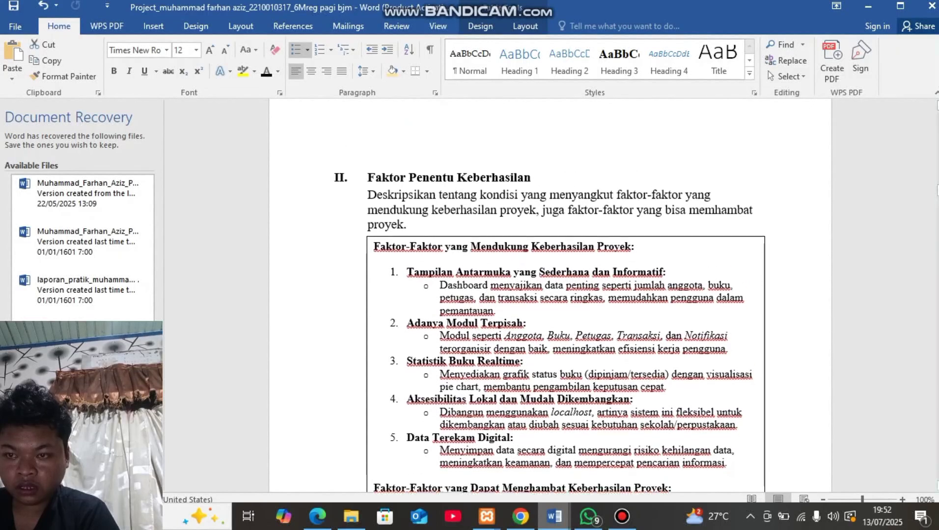
pyautogui.scroll(1, 550, 295)
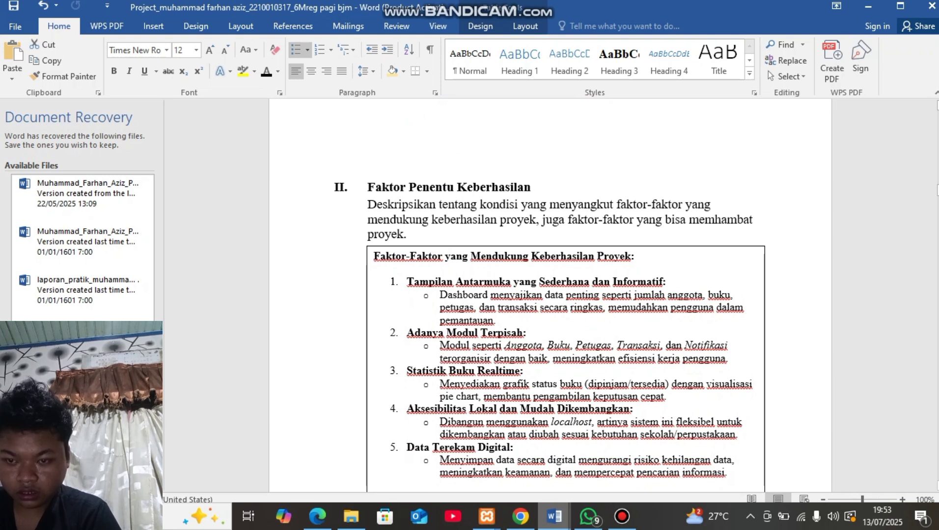
pyautogui.scroll(-3, 550, 294)
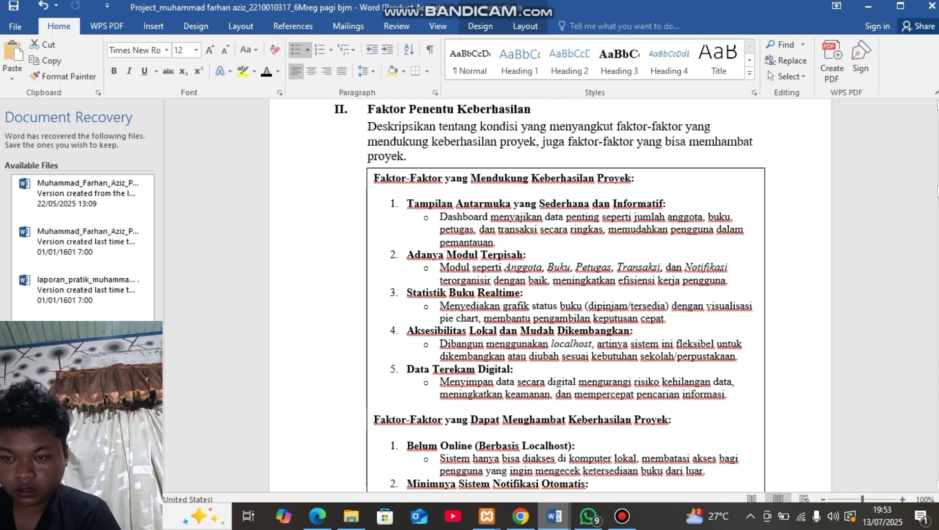
pyautogui.scroll(-3, 564, 294)
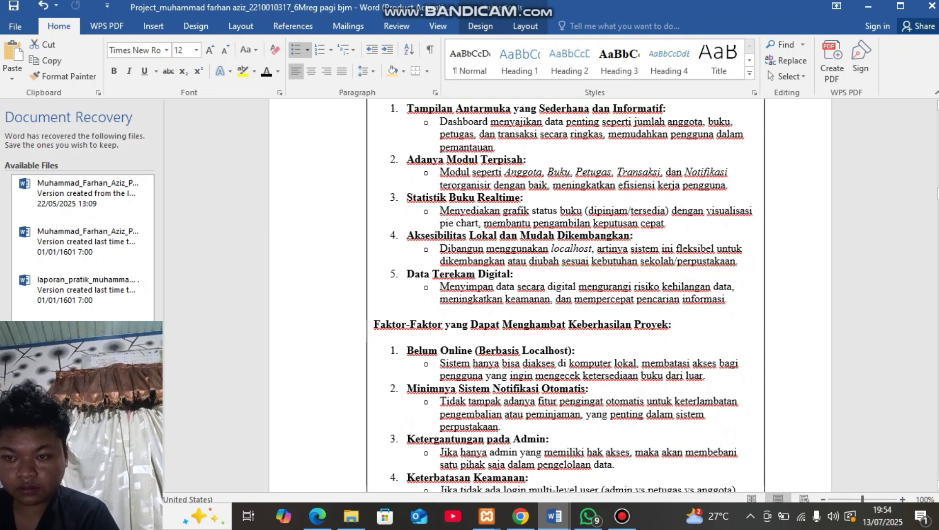
pyautogui.scroll(-5, 565, 295)
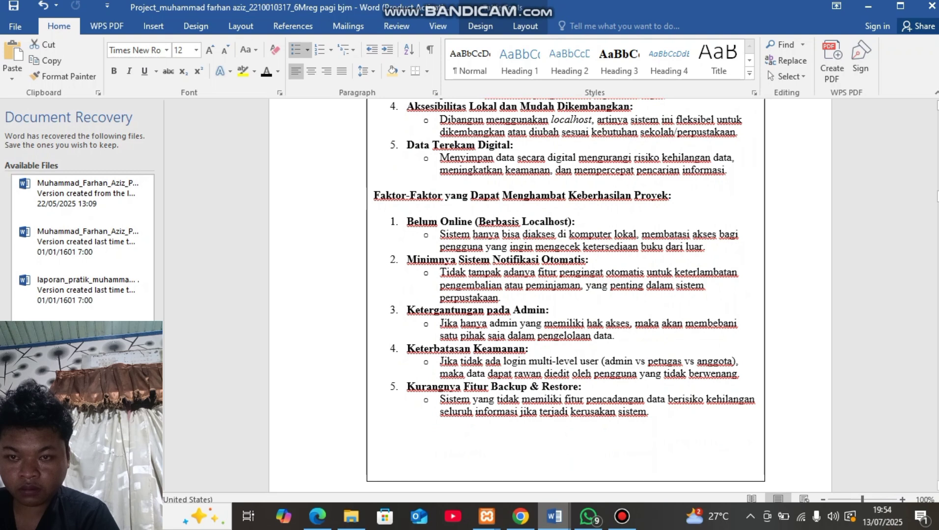
pyautogui.scroll(-2, 564, 295)
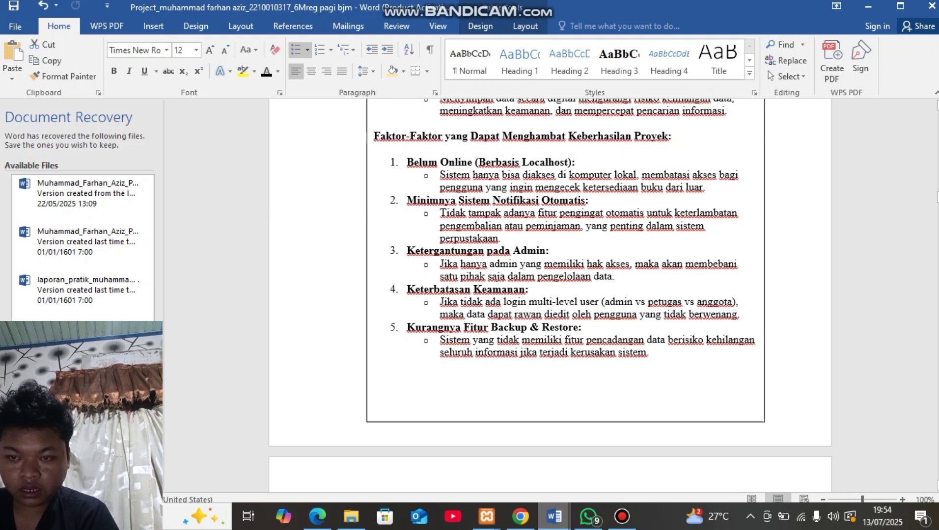
pyautogui.scroll(-2, 565, 295)
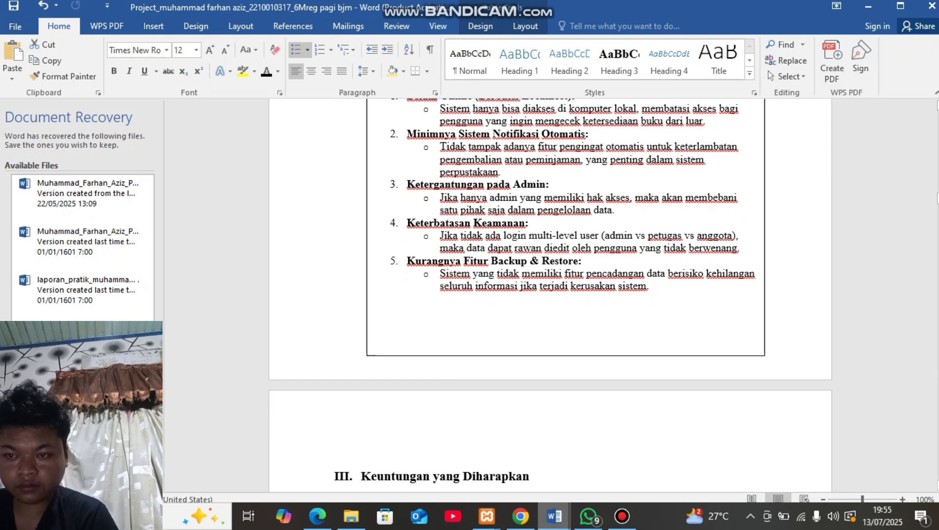
pyautogui.scroll(-1, 550, 293)
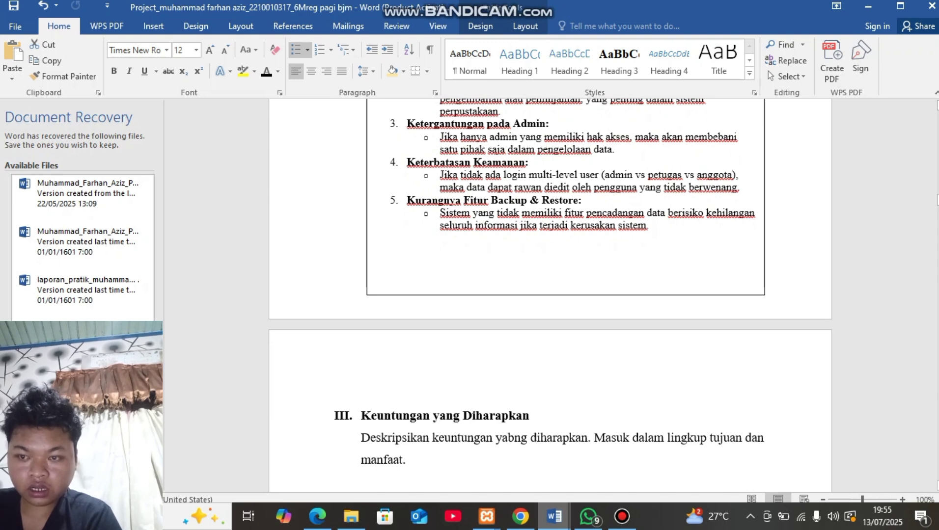
# - Read section III, Keuntungan yang Diharapkan, from the system goals through the benefits for Petugas/Admin, Anggota and Pimpinan Perpustakaan
pyautogui.scroll(-5, 550, 295)
pyautogui.click(385, 229)
pyautogui.scroll(-2, 550, 296)
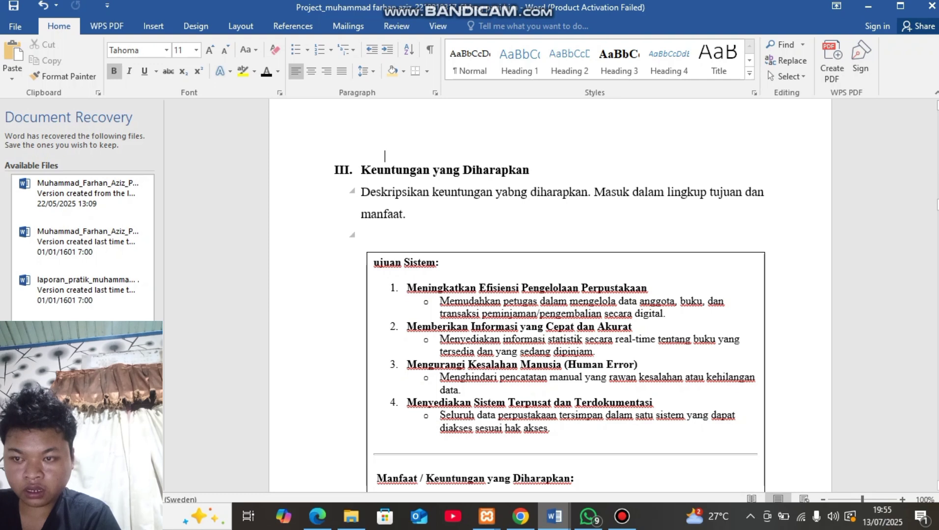
pyautogui.scroll(-3, 565, 295)
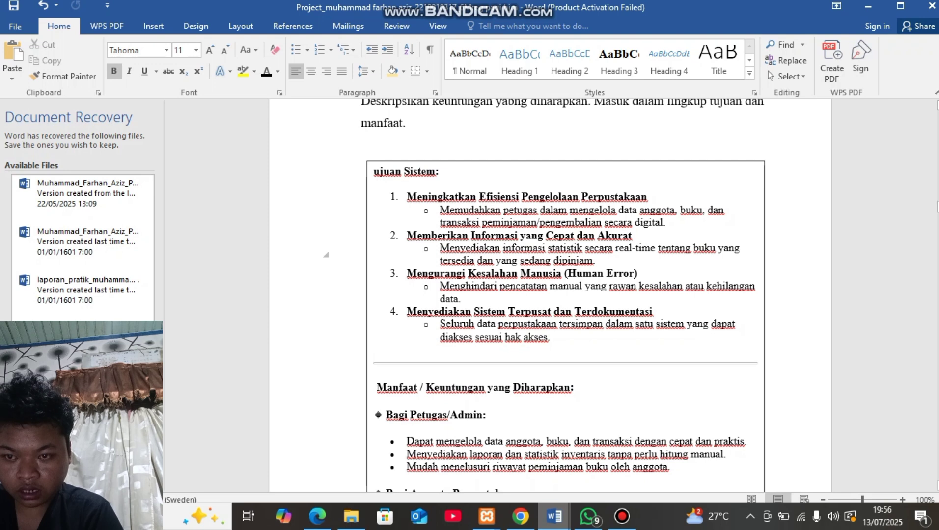
pyautogui.scroll(-3, 326, 254)
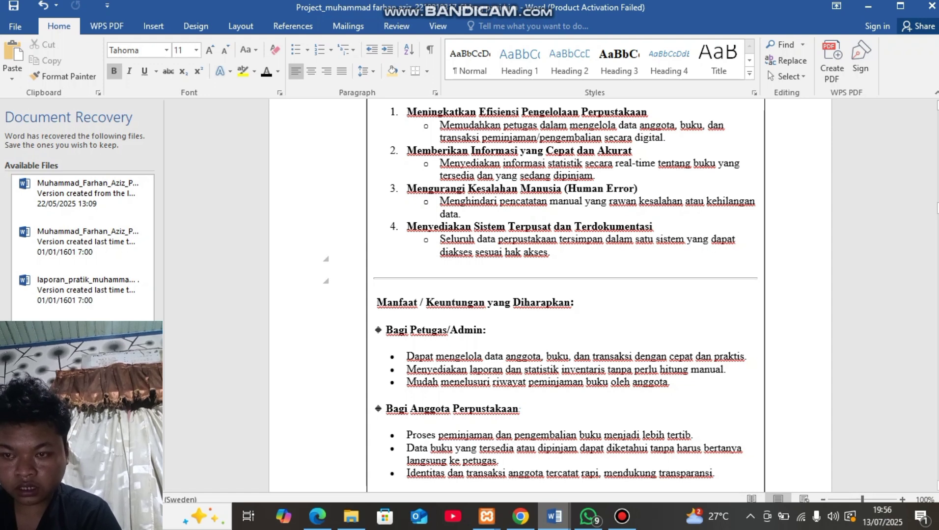
pyautogui.scroll(-3, 325, 258)
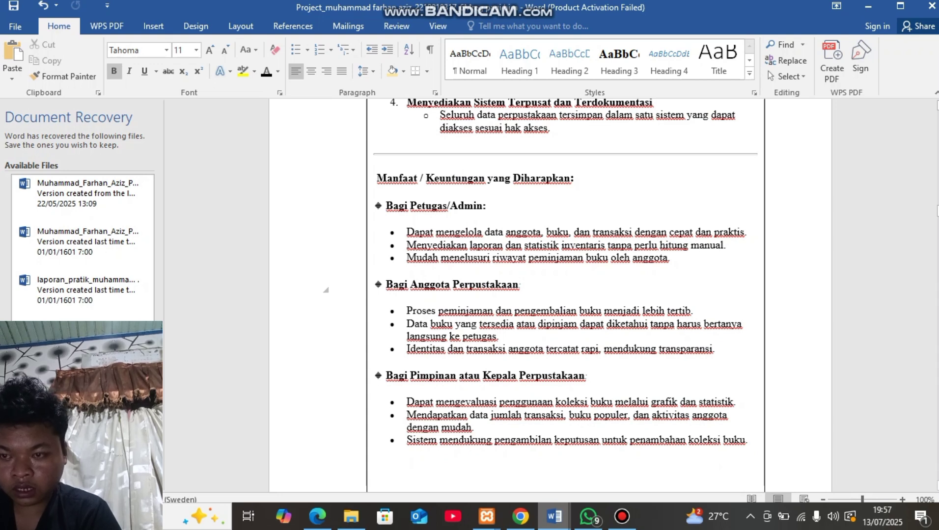
pyautogui.scroll(-2, 325, 294)
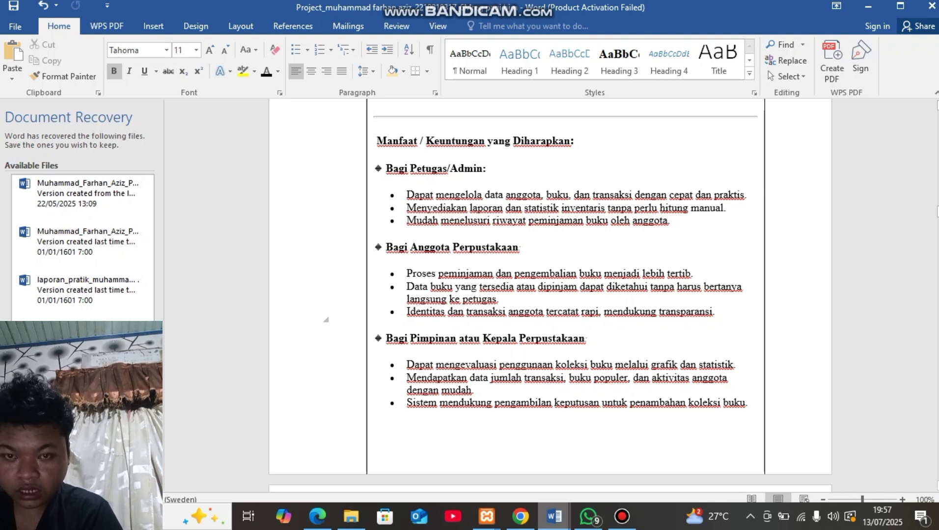
pyautogui.scroll(-3, 550, 270)
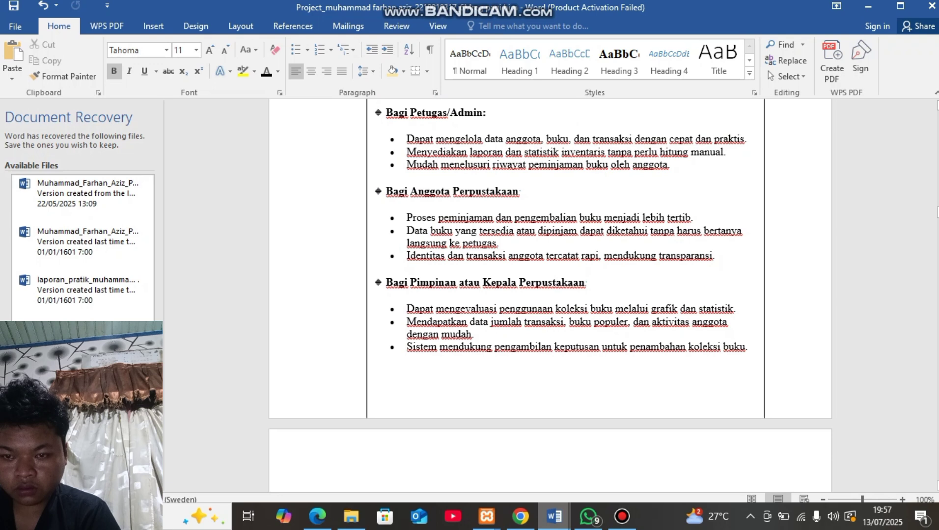
# - Read the hardware requirements for developer, server and users, and the Perangkat Lunak (Software) list covering backend, database and frontend
pyautogui.scroll(-10, 550, 295)
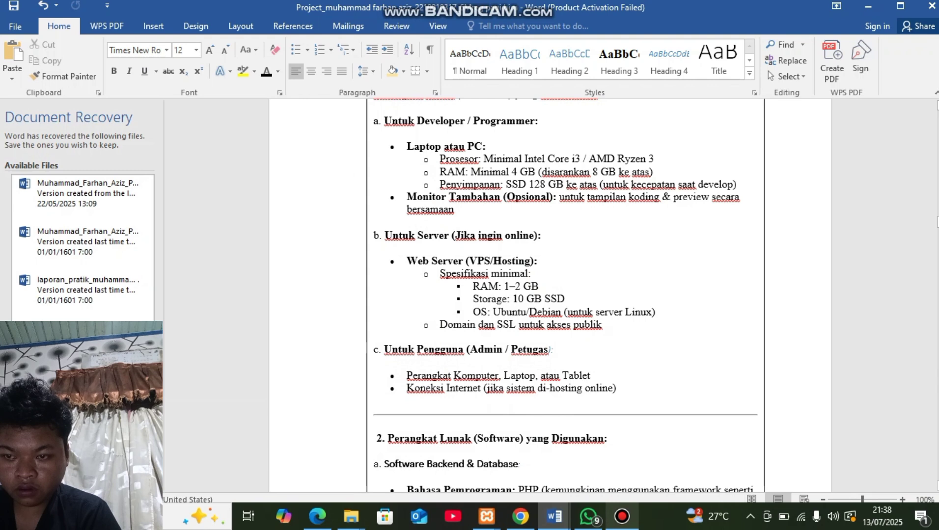
pyautogui.scroll(-5, 565, 295)
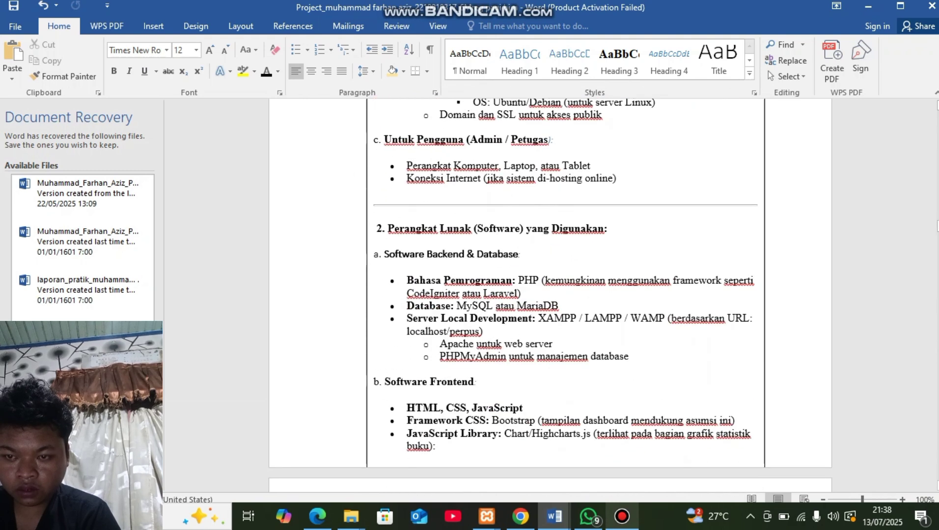
pyautogui.scroll(1, 550, 294)
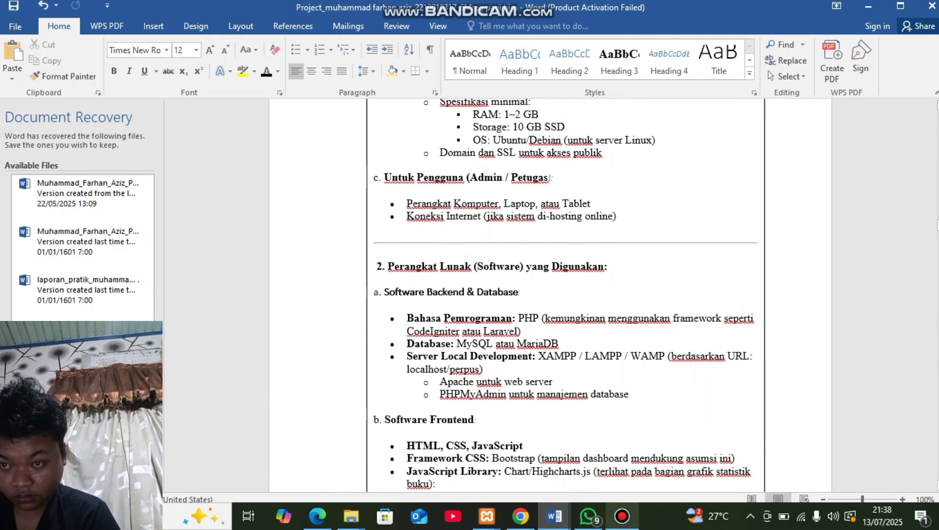
pyautogui.scroll(-3, 564, 295)
pyautogui.scroll(1, 565, 295)
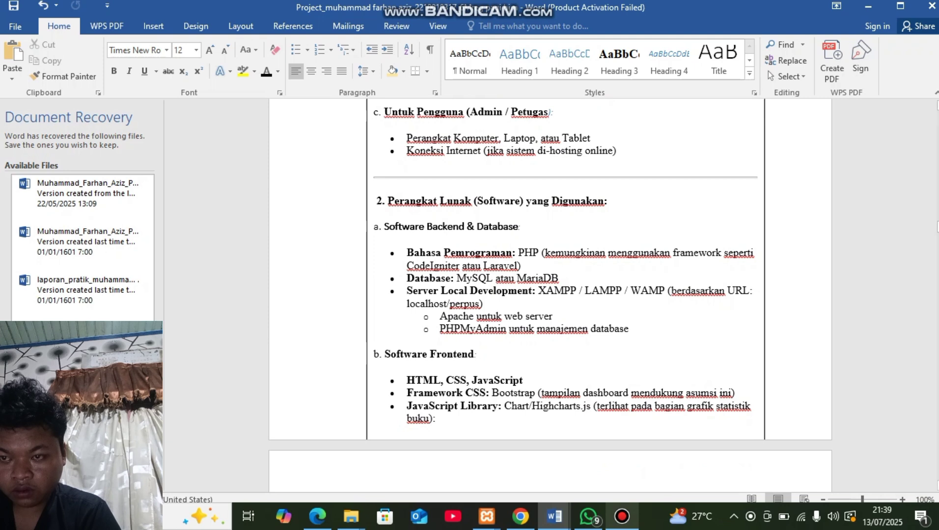
# - Read section V.a, Model yang Digunakan, covering the Waterfall model's stages, Kelebihan and Kekurangan
pyautogui.scroll(-7, 550, 297)
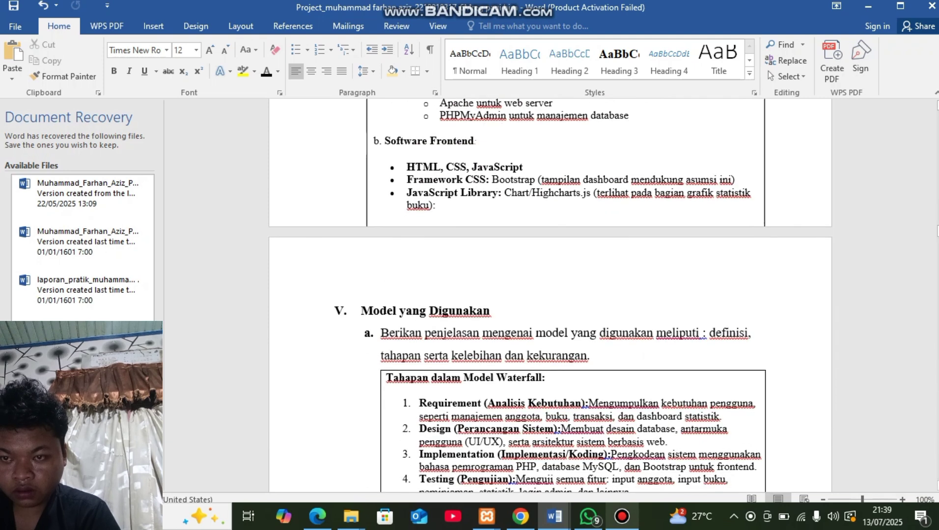
pyautogui.scroll(-2, 550, 297)
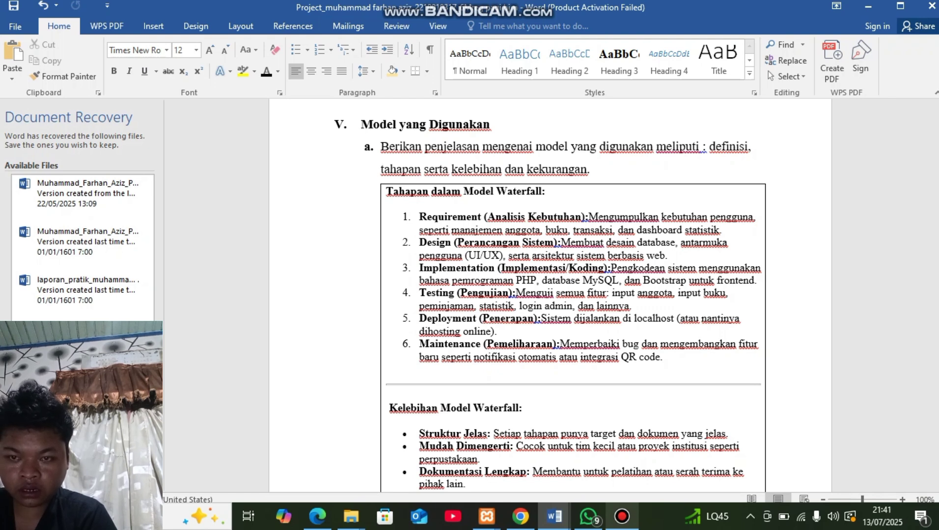
pyautogui.scroll(-8, 574, 294)
pyautogui.scroll(-2, 573, 294)
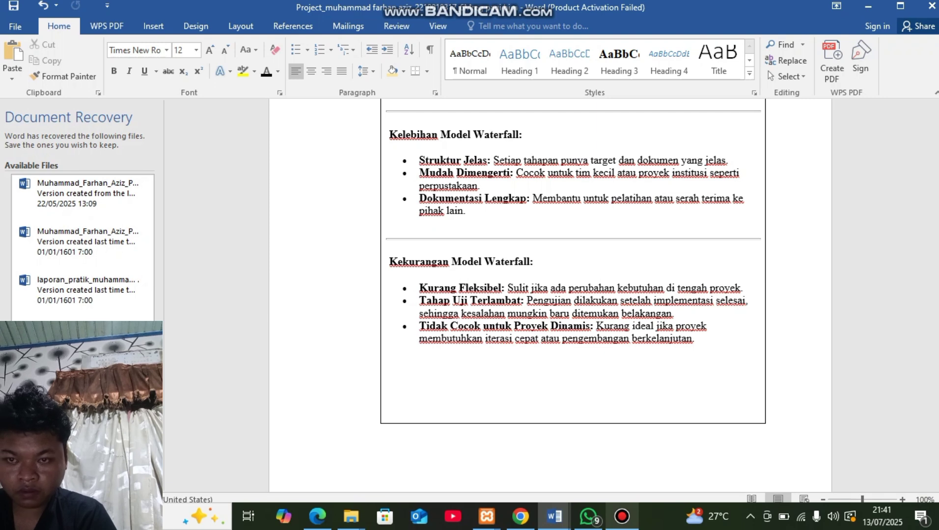
pyautogui.scroll(-8, 550, 295)
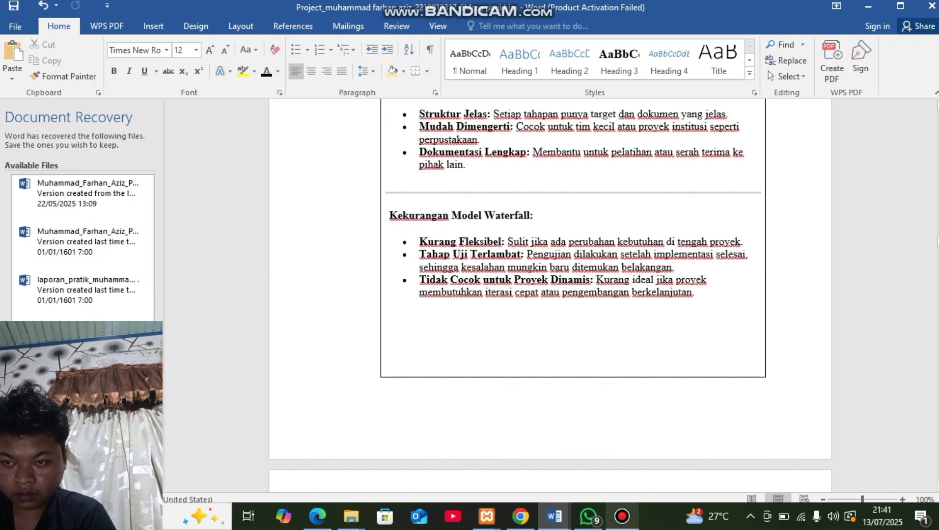
# - Read section V.b on the reasons for choosing the Waterfall model, from Kebutuhan Sistem yang Jelas Sejak Awal through Stabil dan Minim Perubahan
pyautogui.scroll(-5, 550, 295)
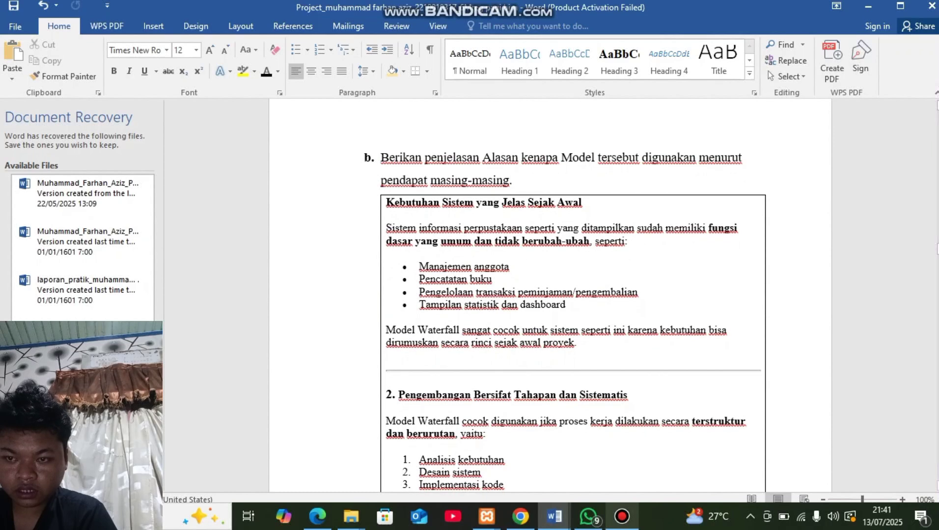
pyautogui.scroll(-1, 565, 295)
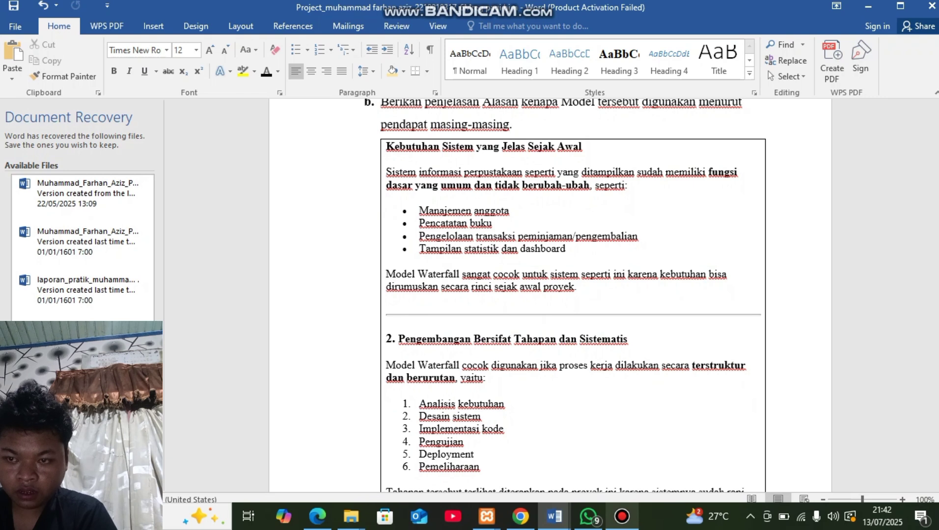
pyautogui.scroll(-3, 572, 295)
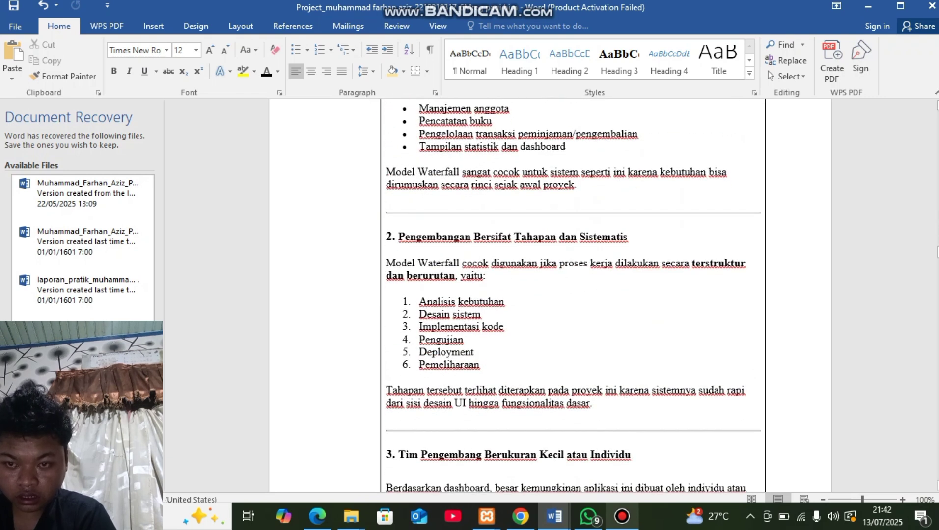
pyautogui.scroll(-4, 572, 295)
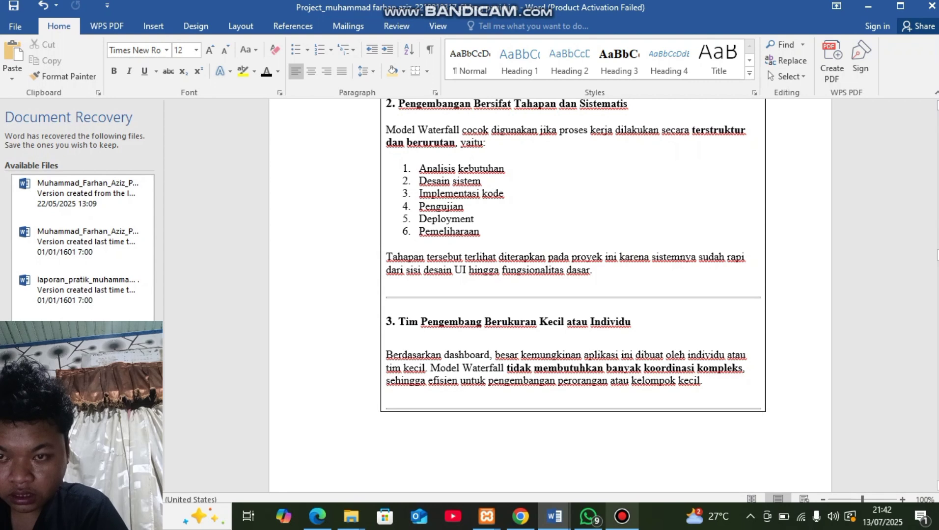
pyautogui.scroll(1, 573, 295)
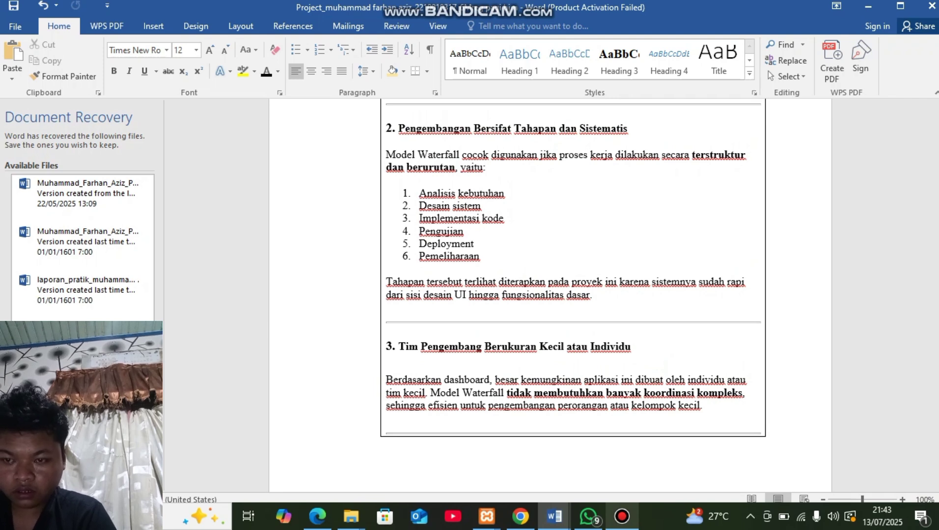
pyautogui.scroll(-7, 572, 295)
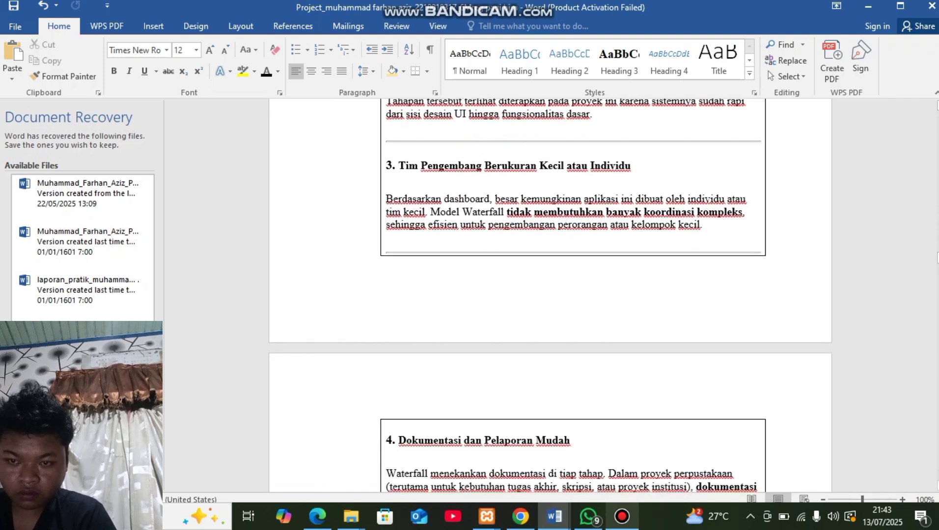
pyautogui.scroll(-1, 550, 295)
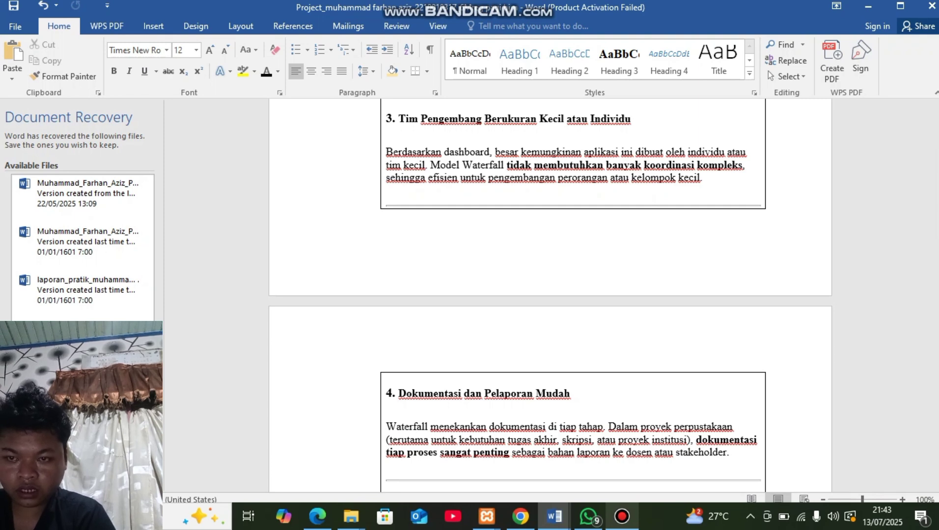
pyautogui.scroll(-5, 550, 294)
pyautogui.scroll(-1, 572, 246)
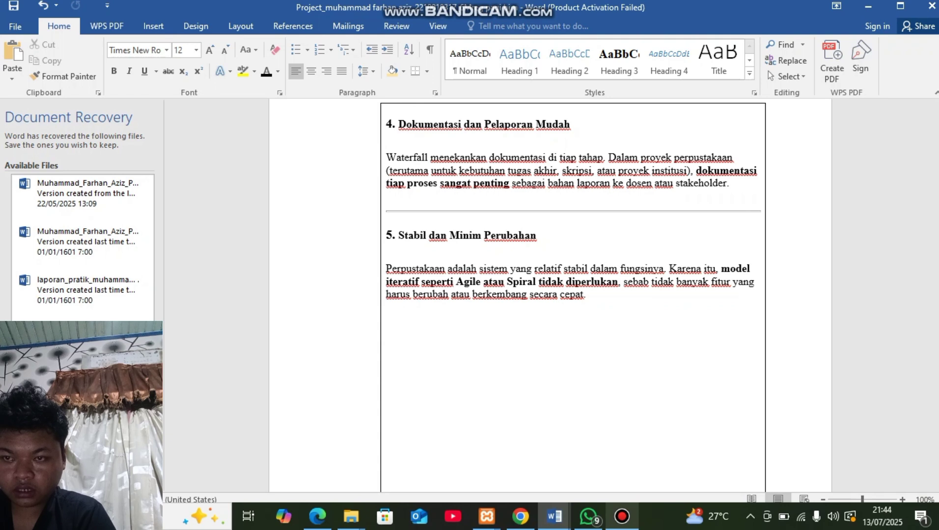
# - Go to section VI, Requirement Analysis, and read the opening of Fungsi deskripsi Kebutuhan under Kebutuhan Fungsional
pyautogui.scroll(-15, 573, 295)
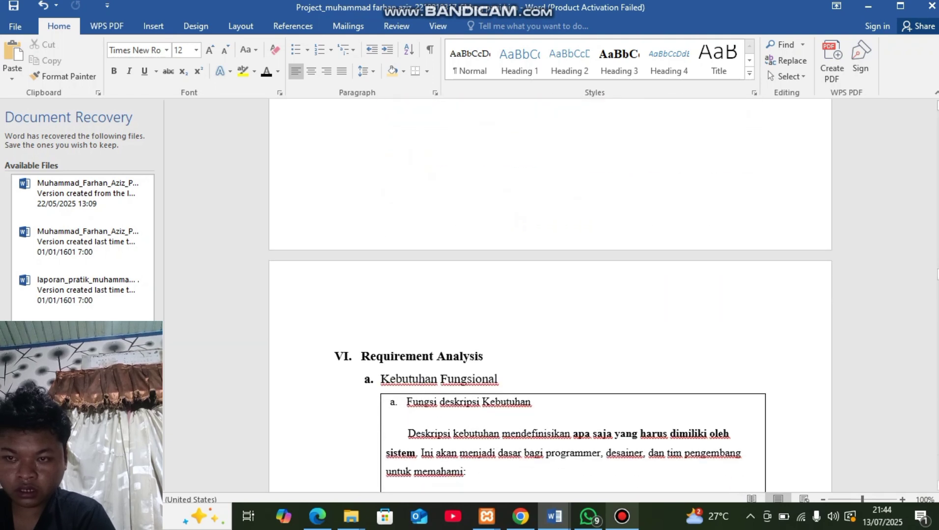
pyautogui.scroll(-1, 572, 295)
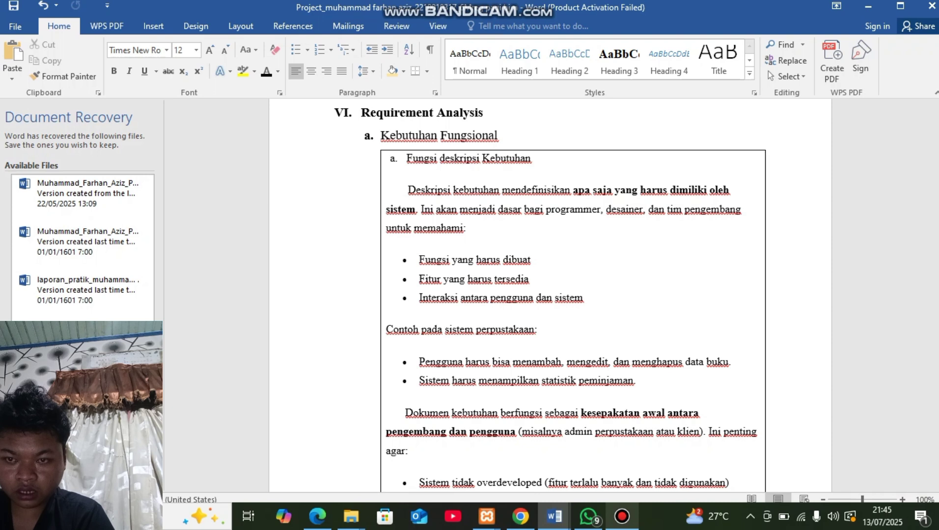
pyautogui.scroll(-4, 573, 295)
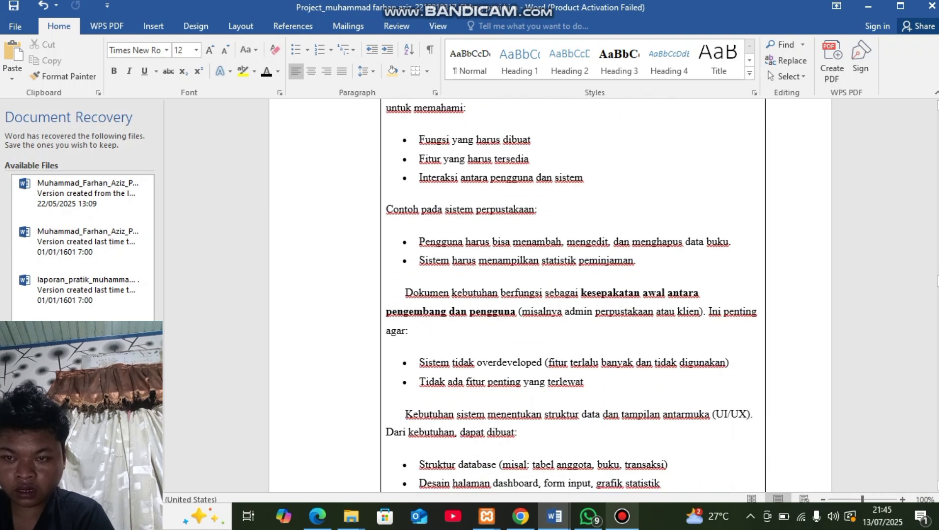
pyautogui.scroll(-10, 573, 295)
pyautogui.click(767, 114)
pyautogui.scroll(6, 572, 294)
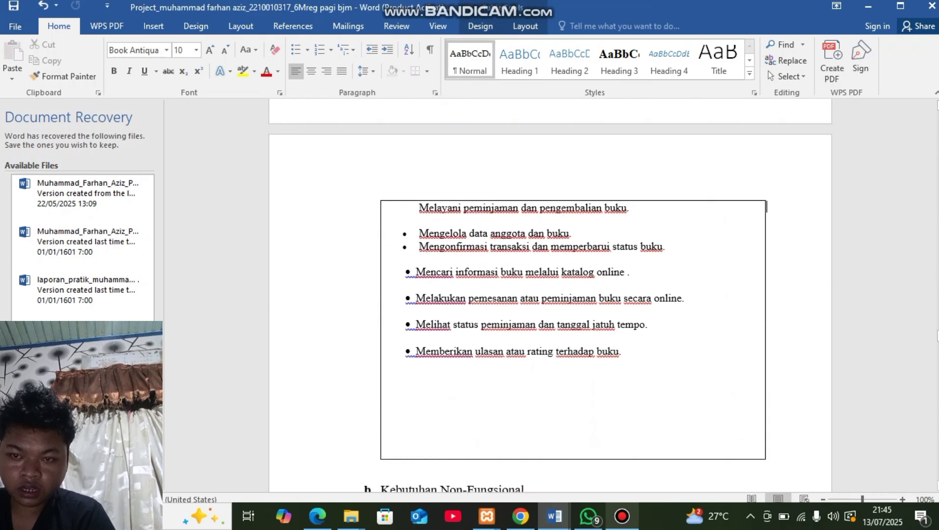
pyautogui.scroll(15, 572, 295)
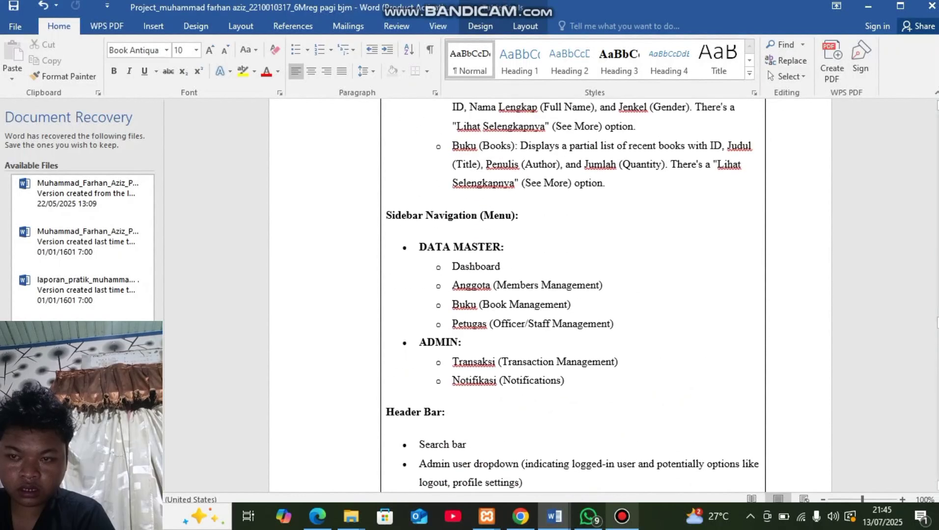
pyautogui.scroll(15, 573, 295)
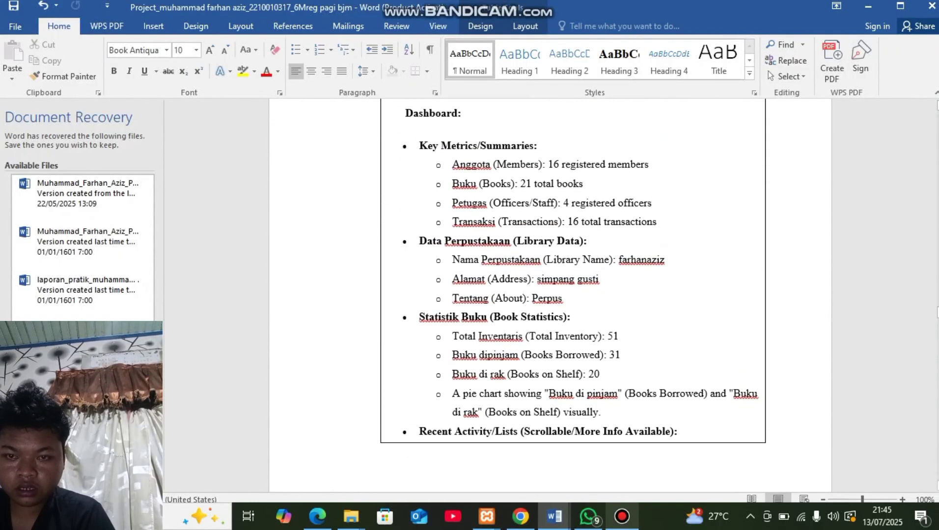
pyautogui.scroll(15, 573, 295)
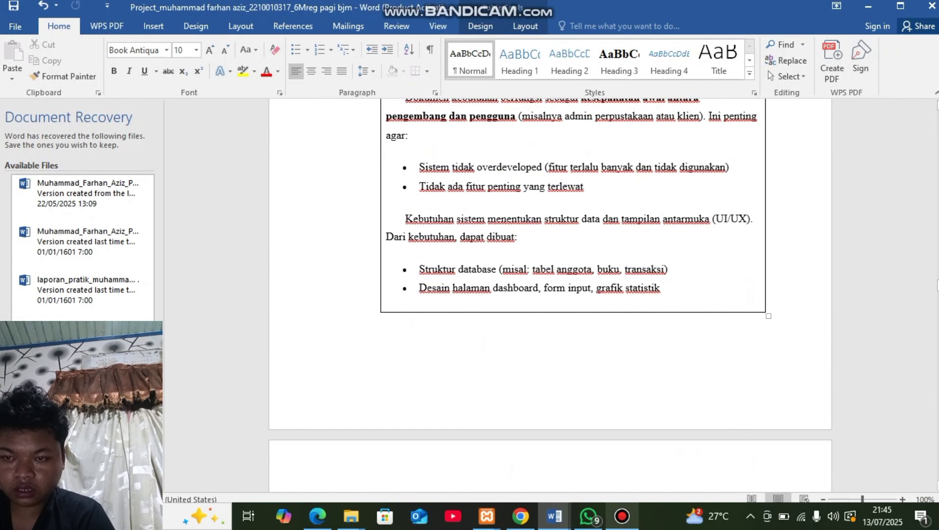
pyautogui.scroll(5, 573, 295)
# - Read the rest of Fungsi deskripsi Kebutuhan, from the library system examples through the final system testing paragraph
pyautogui.scroll(-2, 573, 294)
pyautogui.scroll(-5, 572, 295)
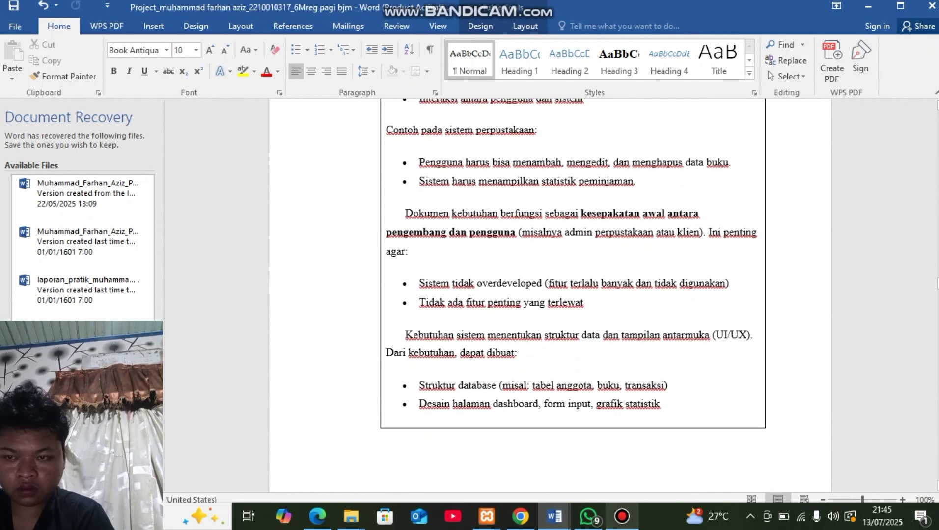
pyautogui.scroll(2, 573, 295)
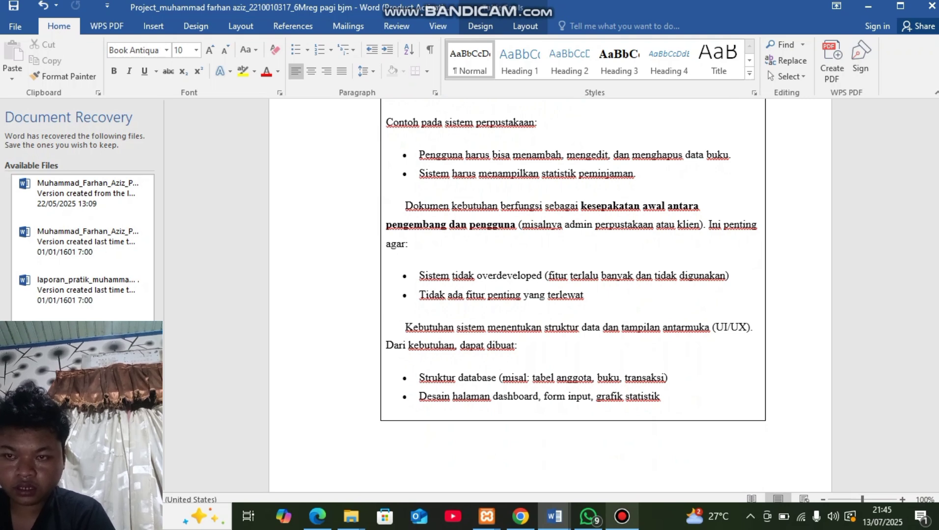
pyautogui.scroll(-8, 550, 296)
pyautogui.scroll(-2, 549, 296)
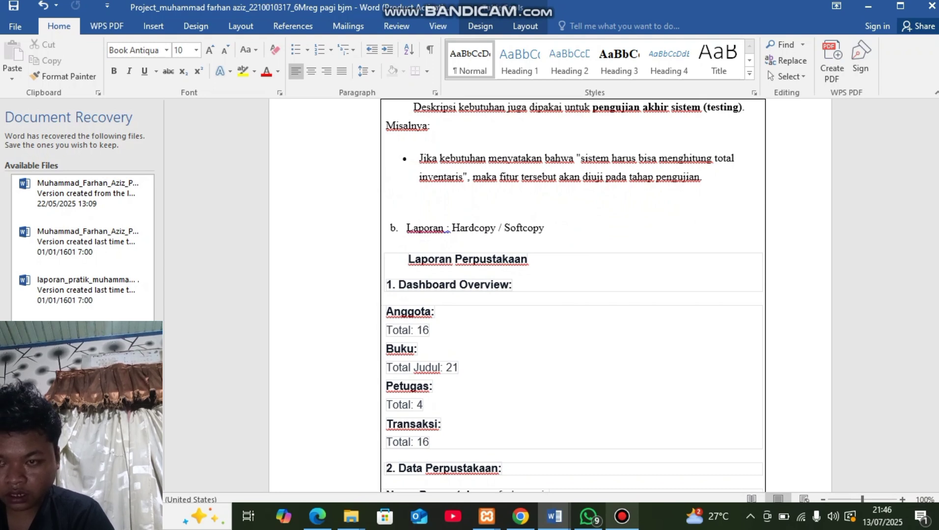
# - Read the Laporan Perpustakaan report in part b, from Dashboard Overview through Data Perpustakaan, Statistik Buku, Anggota Terbaru and Buku Terbaru
pyautogui.scroll(-10, 550, 289)
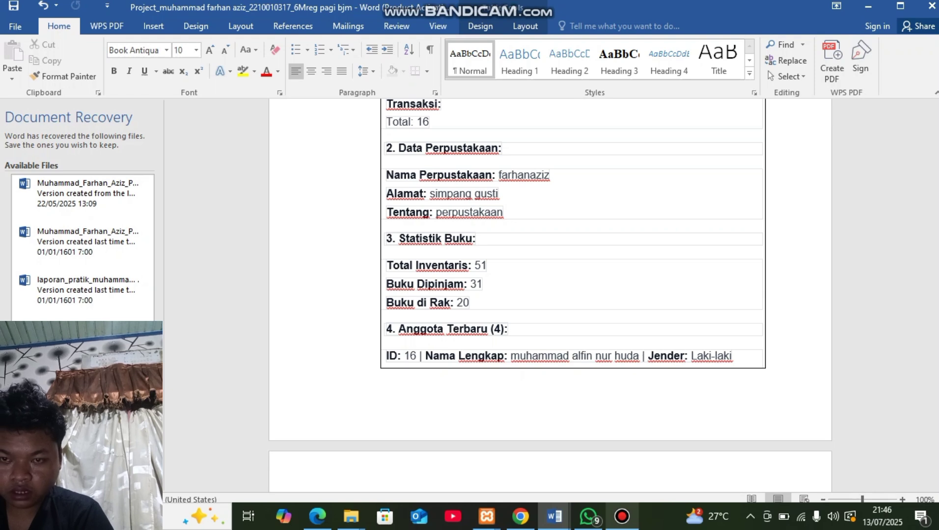
pyautogui.scroll(-5, 549, 295)
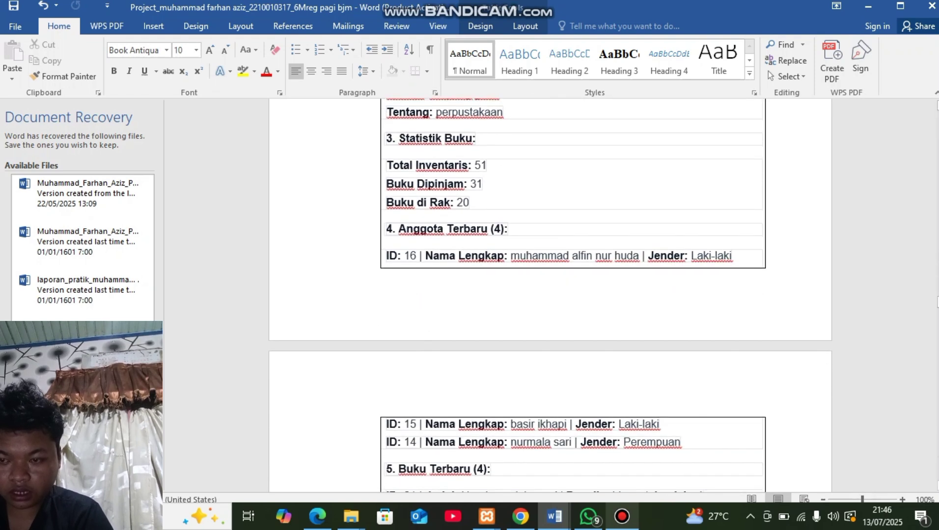
pyautogui.scroll(-1, 550, 295)
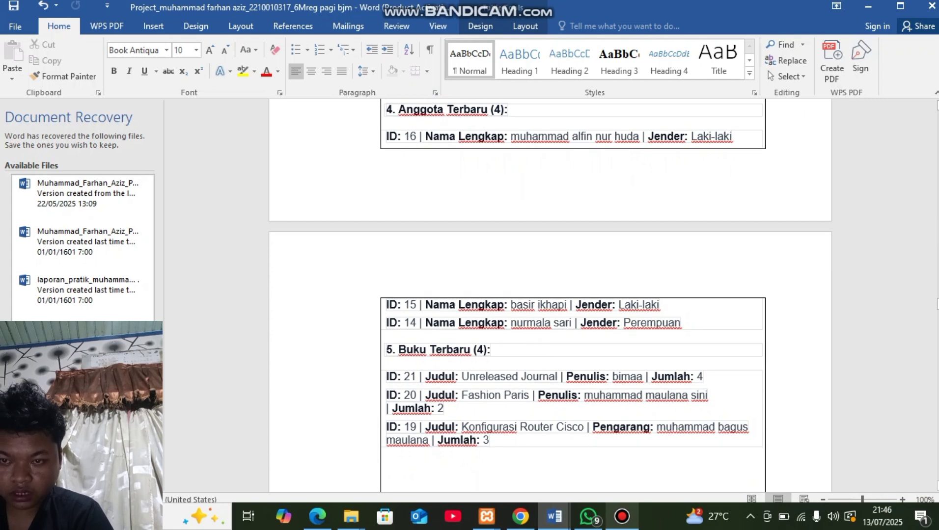
pyautogui.scroll(-5, 550, 295)
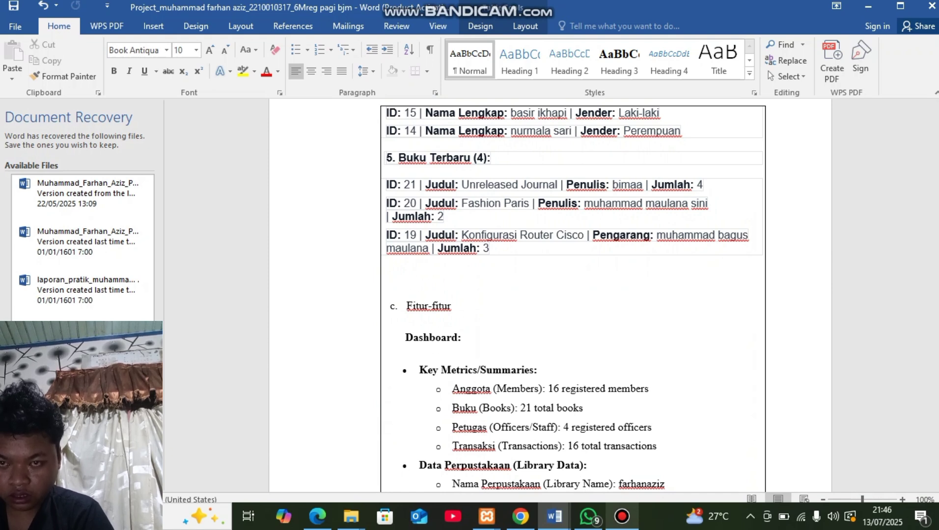
# - Read part c, Fitur-fitur, covering Dashboard, Sidebar Navigation and Header Bar, and the start of part d, User / Pengguna
pyautogui.scroll(-5, 572, 295)
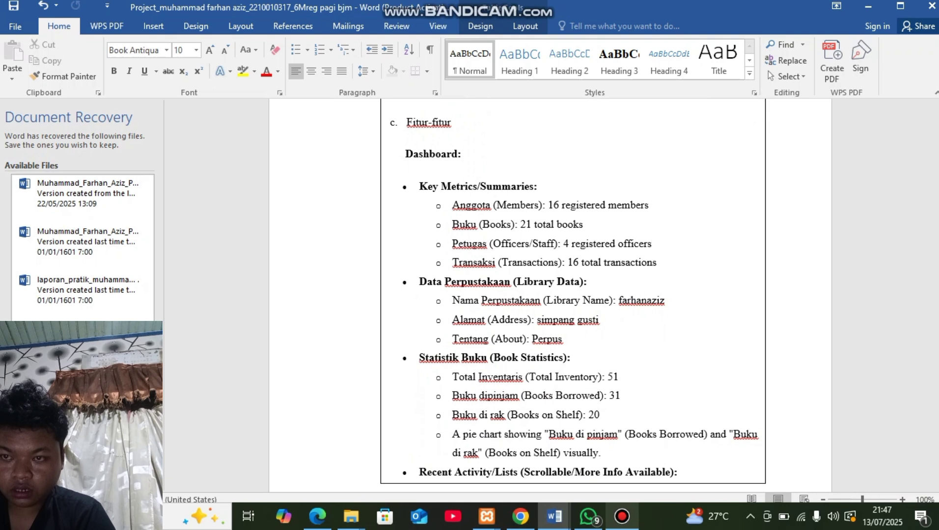
pyautogui.scroll(-5, 550, 277)
pyautogui.scroll(-5, 550, 294)
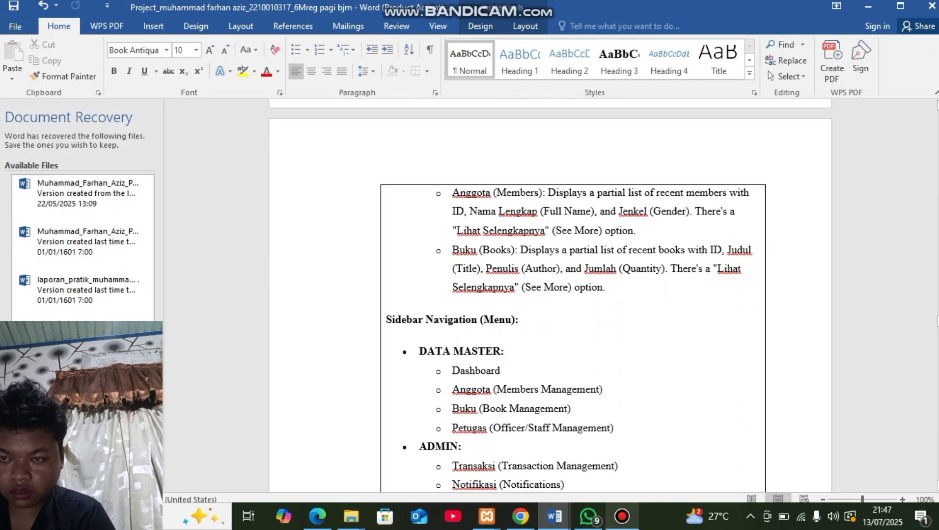
pyautogui.scroll(-4, 549, 300)
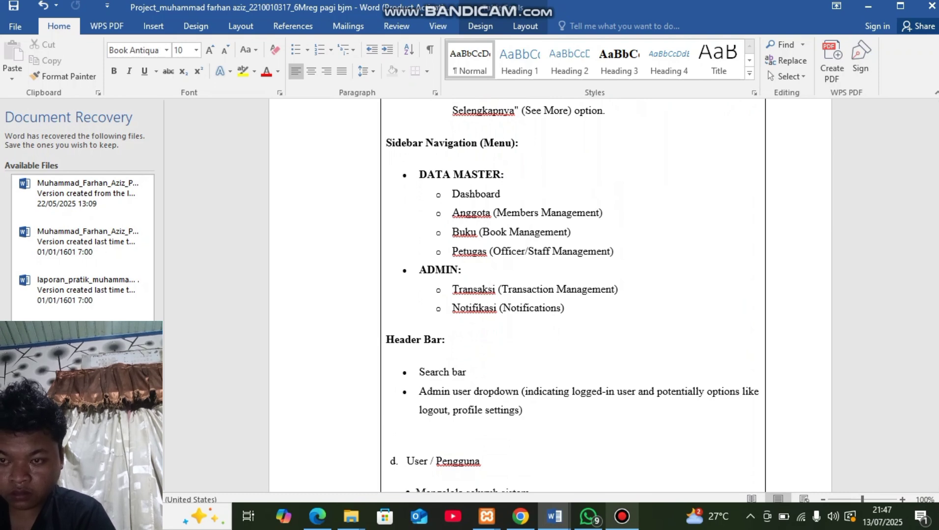
pyautogui.scroll(-4, 550, 294)
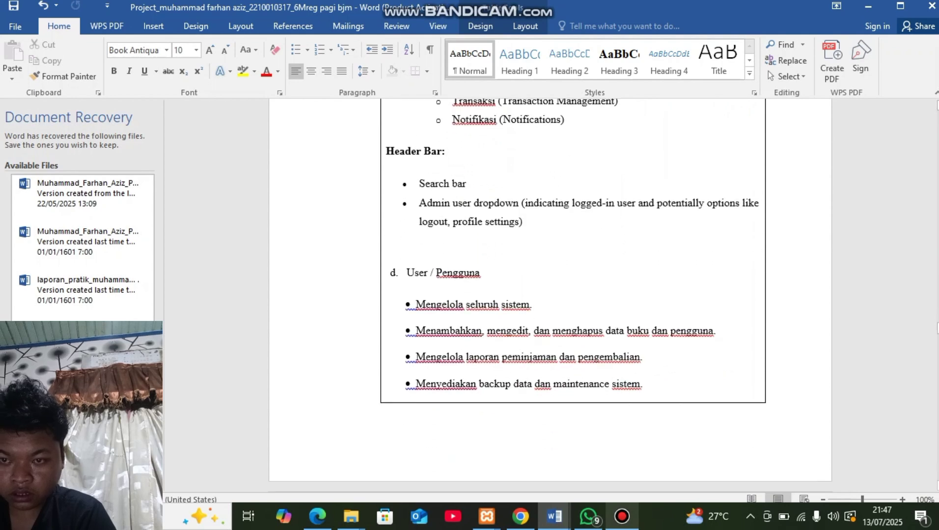